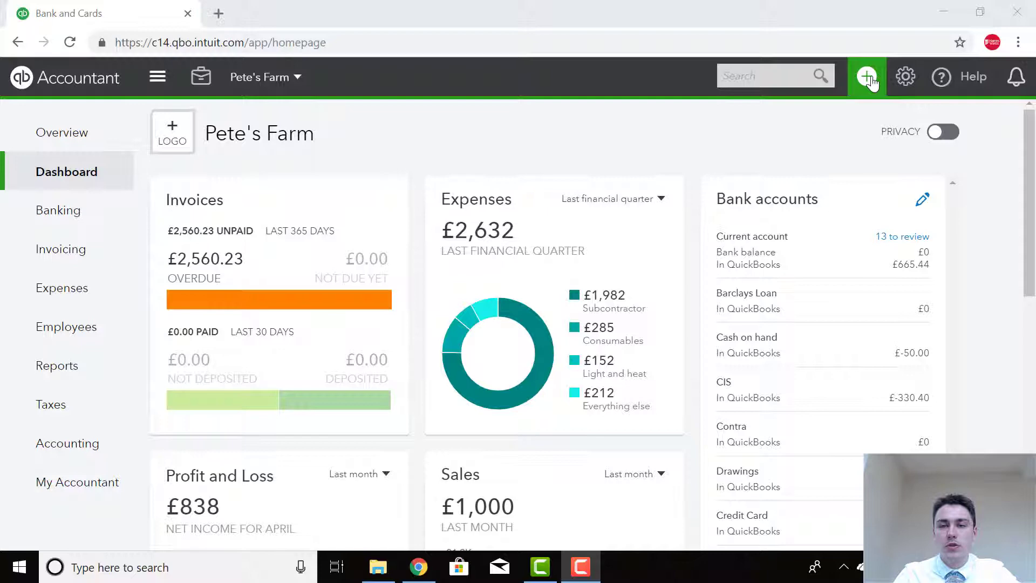
Start a new expense with the existing supplier as payee.
{"action": "left_click", "coordinate": [867, 78]}
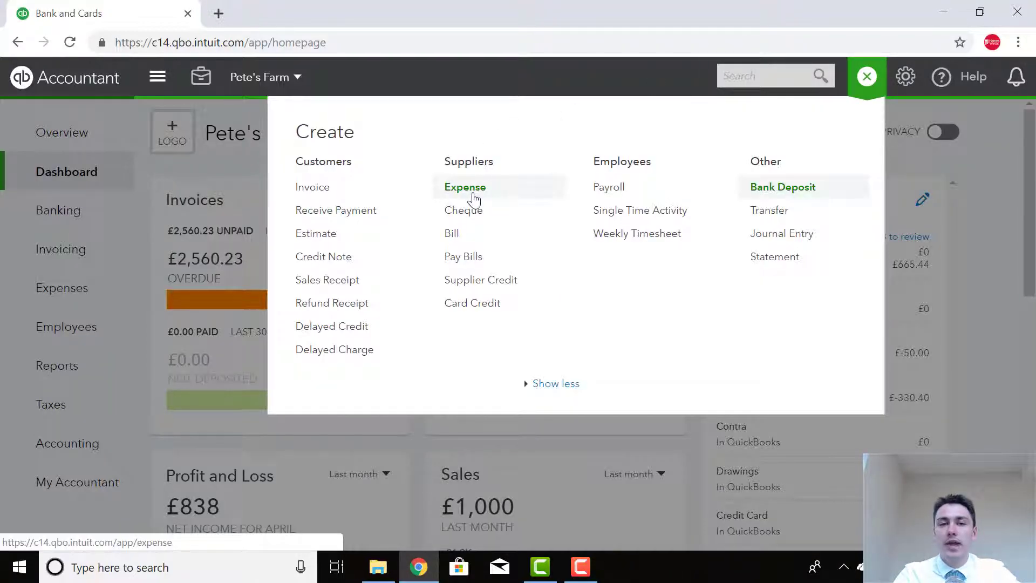
{"action": "left_click", "coordinate": [473, 199]}
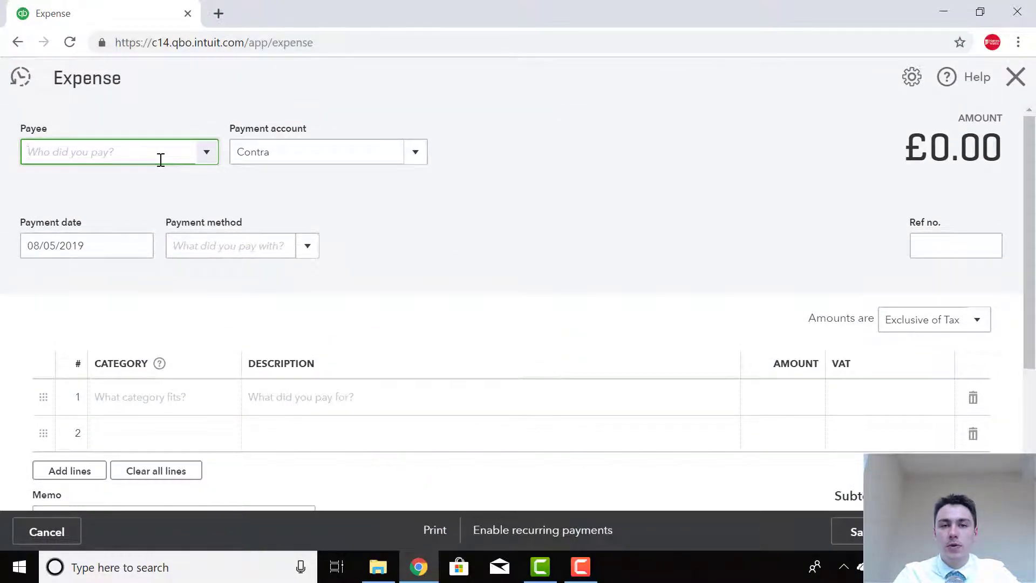
{"action": "type", "text": "Alan Snow"}
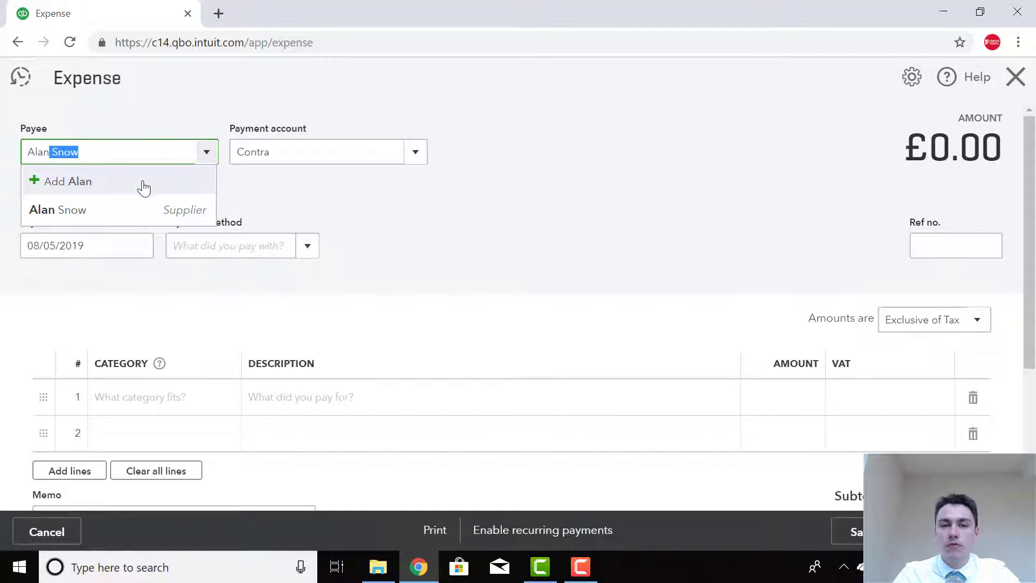
{"action": "left_click", "coordinate": [132, 210]}
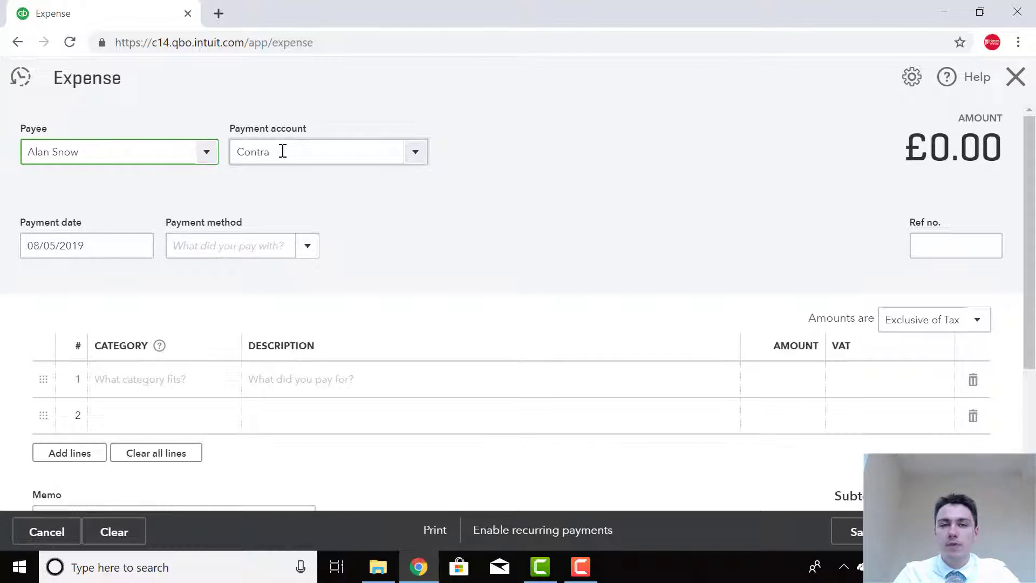
Date the expense 01/05/2019 and fill in its reference number.
{"action": "left_click", "coordinate": [110, 246]}
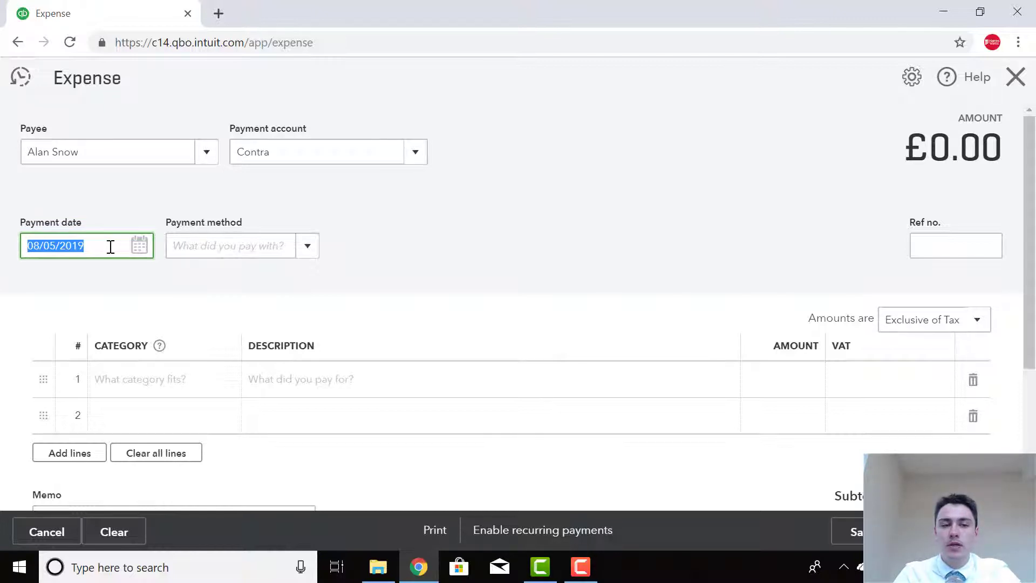
{"action": "type", "text": "1/"}
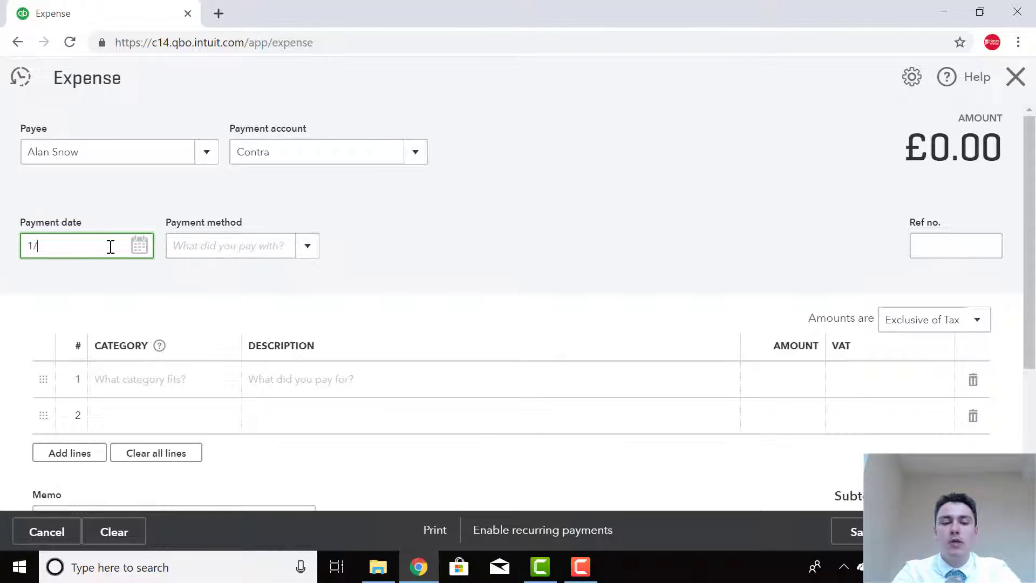
{"action": "type", "text": "5/19"}
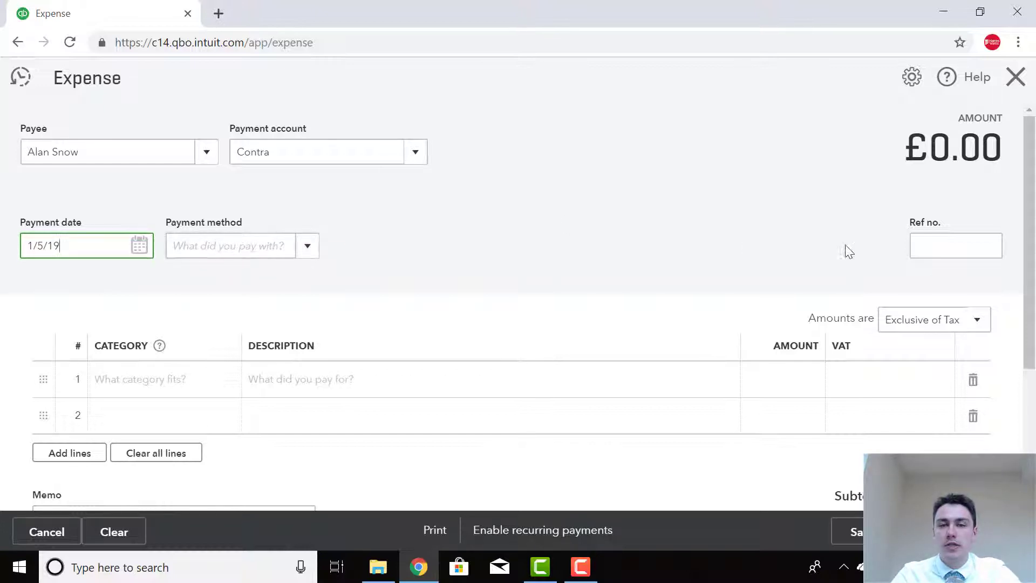
{"action": "left_click", "coordinate": [938, 248]}
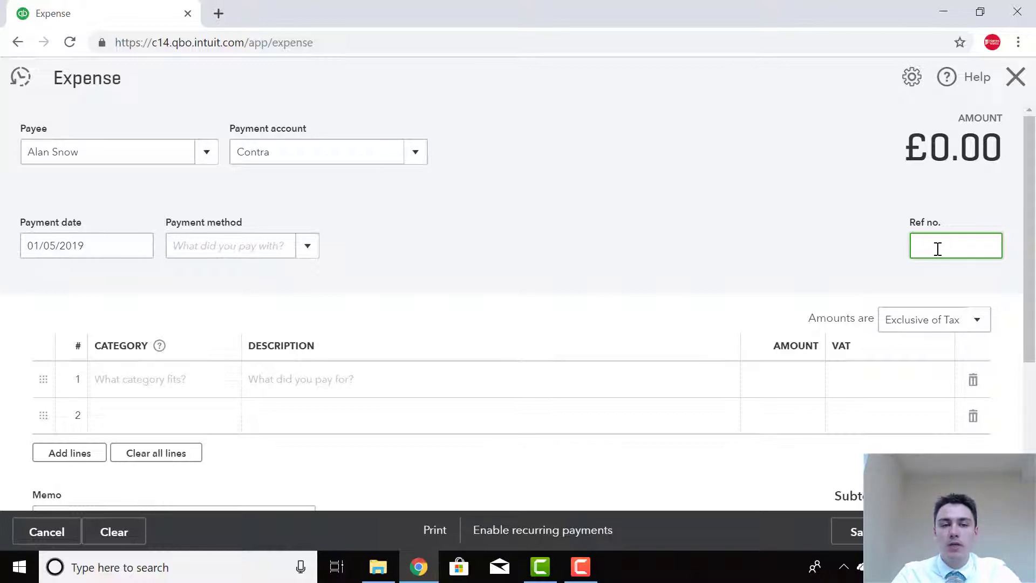
{"action": "type", "text": "123abd"}
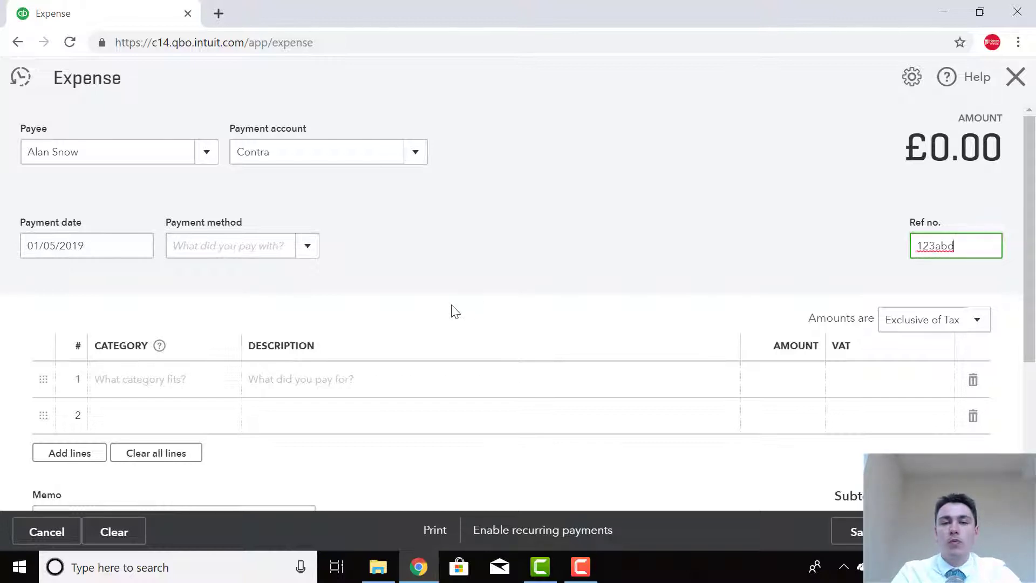
Enter line 1 as Plant & machinery additions/disposals, '2019 Honda quad bike', 10,000 at 20.0% S VAT.
{"action": "left_click", "coordinate": [163, 383]}
{"action": "type", "text": "plant"}
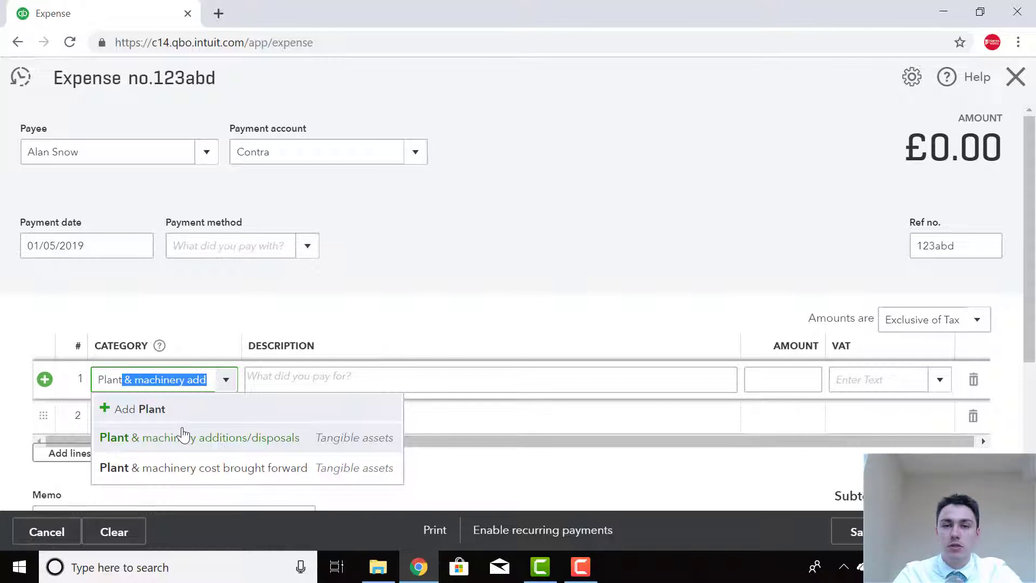
{"action": "left_click", "coordinate": [183, 436]}
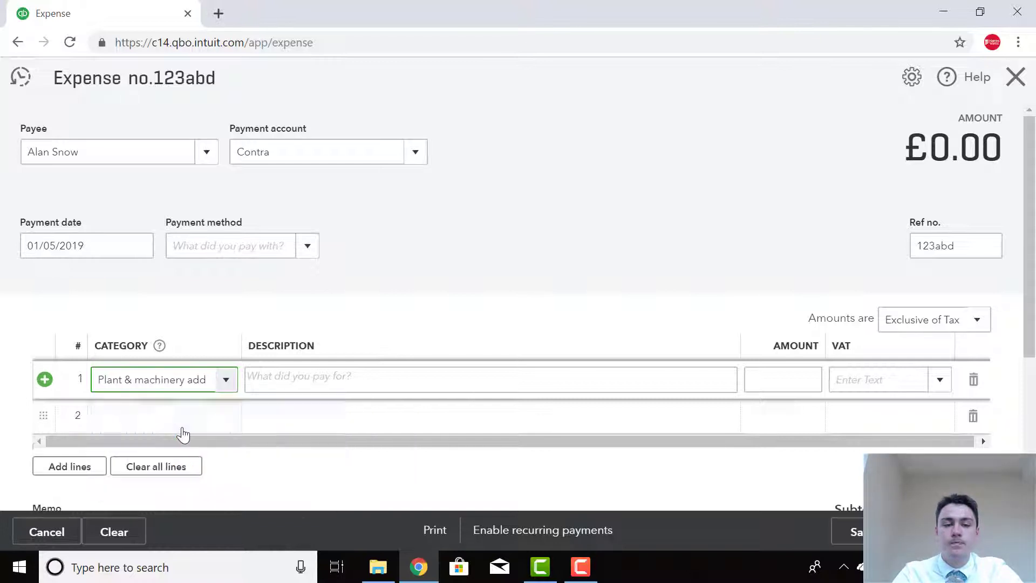
{"action": "left_click", "coordinate": [301, 384]}
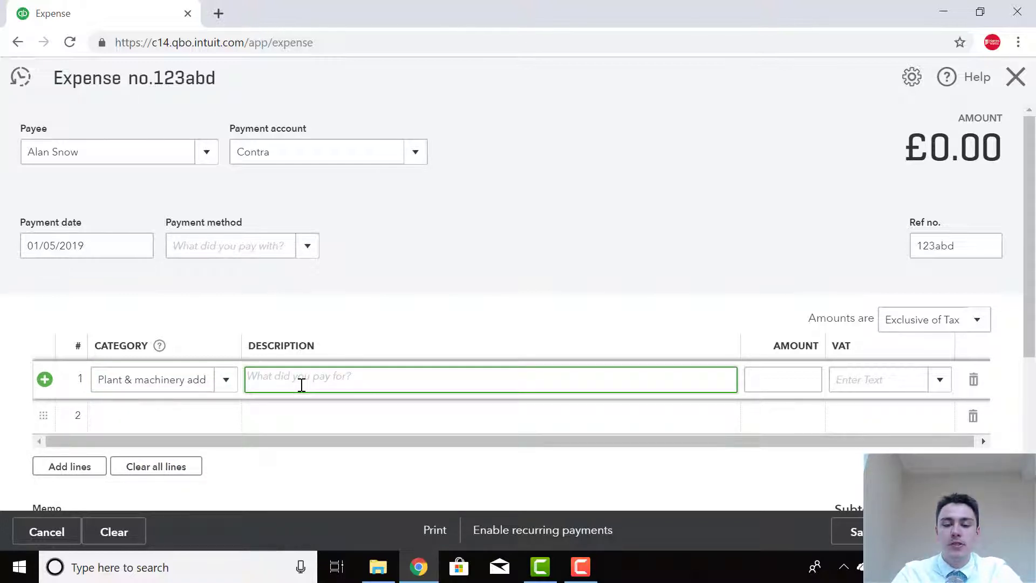
{"action": "type", "text": "2019 H"}
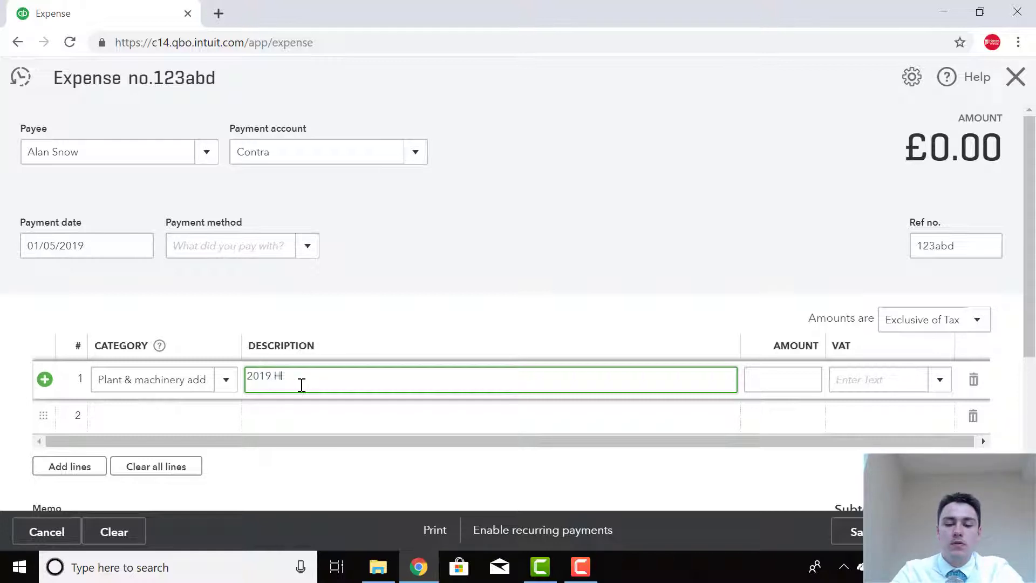
{"action": "type", "text": "onda quad bike"}
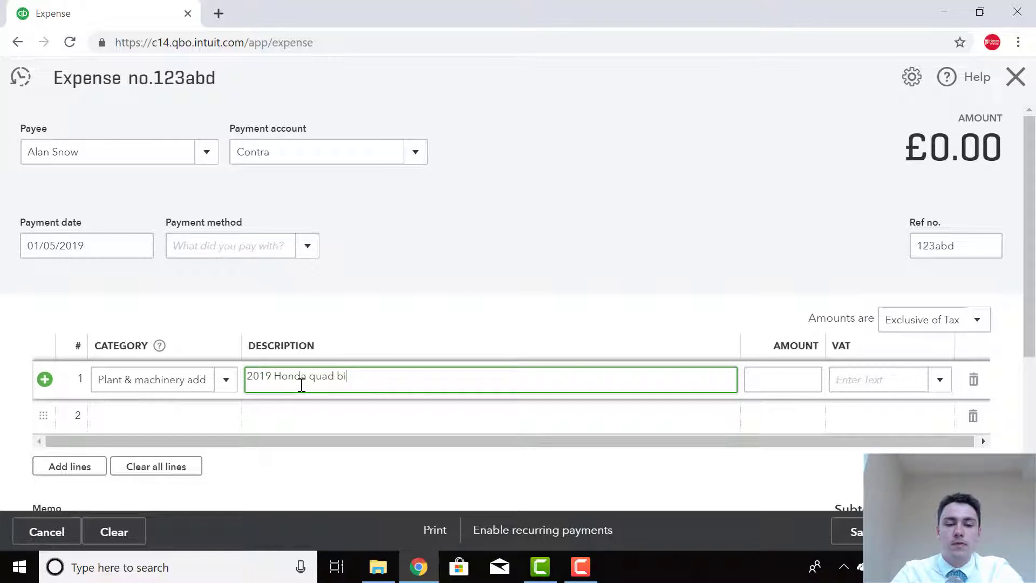
{"action": "left_click", "coordinate": [786, 386]}
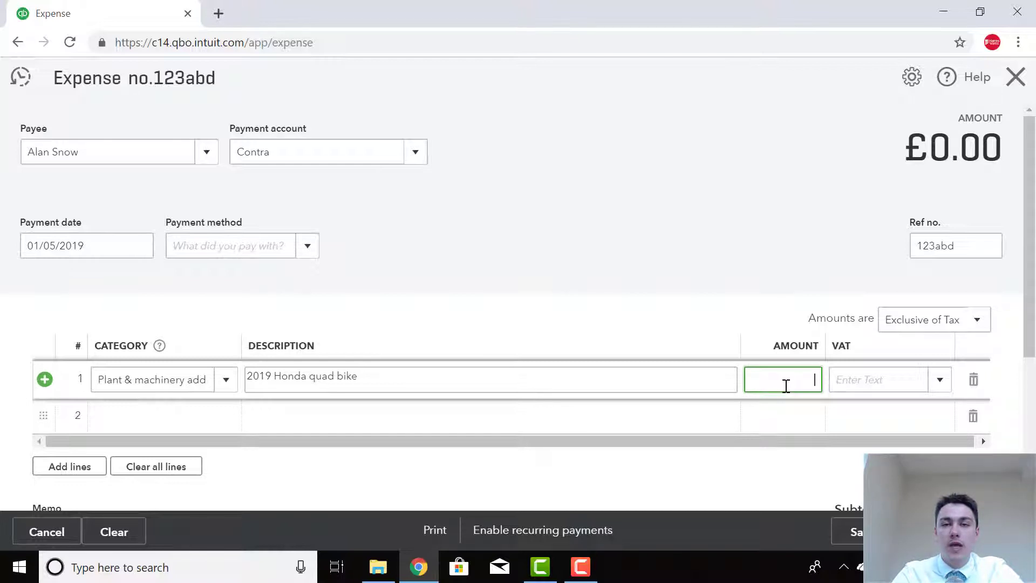
{"action": "type", "text": "10000"}
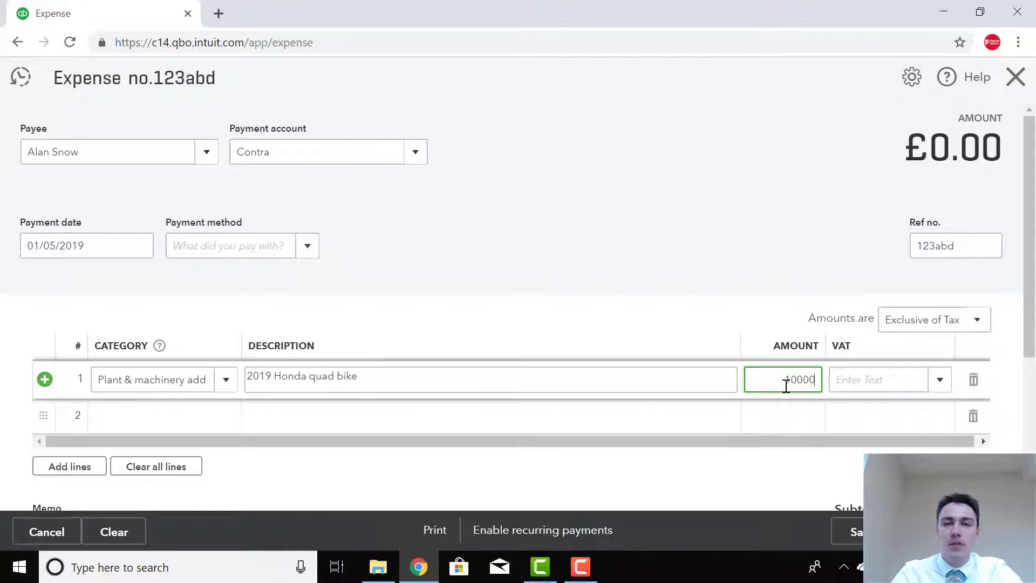
{"action": "left_click", "coordinate": [851, 386]}
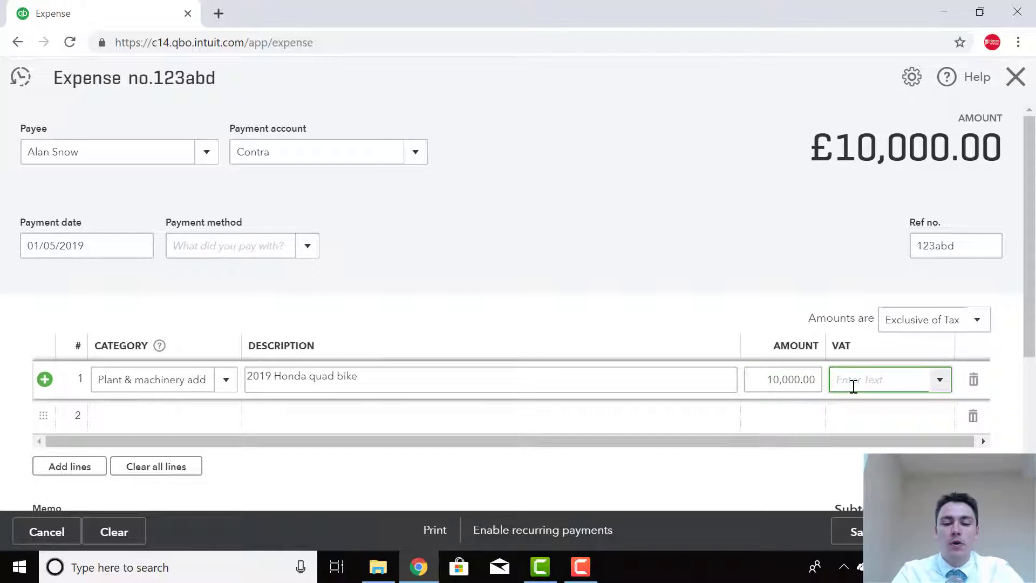
{"action": "type", "text": "20"}
{"action": "left_click", "coordinate": [862, 409]}
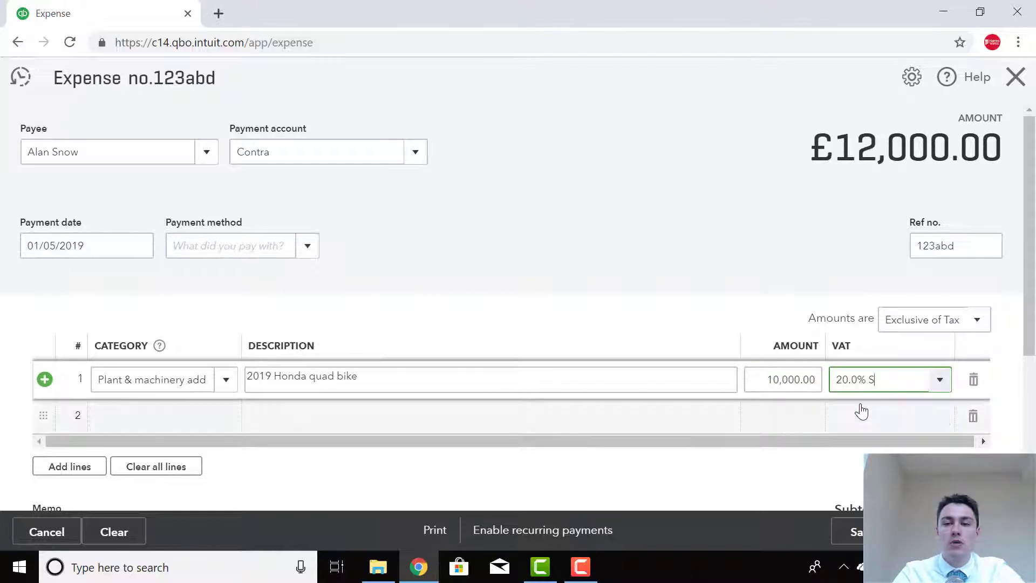
Copy '2019 Honda quad bike' from the line description into the memo and save the expense.
{"action": "scroll", "coordinate": [1027, 390], "scroll_direction": "down", "scroll_amount": 3}
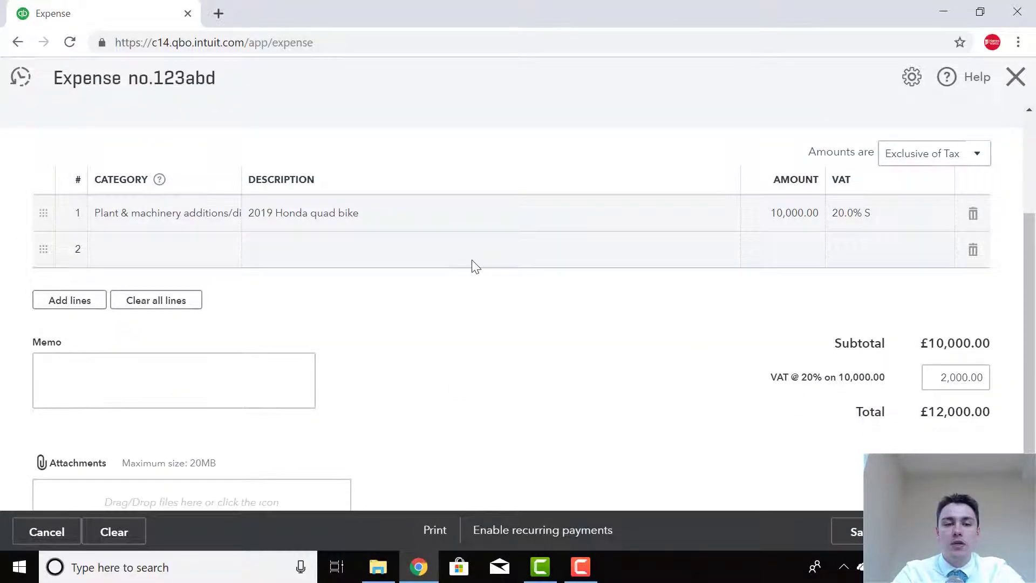
{"action": "left_click", "coordinate": [342, 214]}
{"action": "right_click", "coordinate": [341, 211]}
{"action": "left_click", "coordinate": [380, 270]}
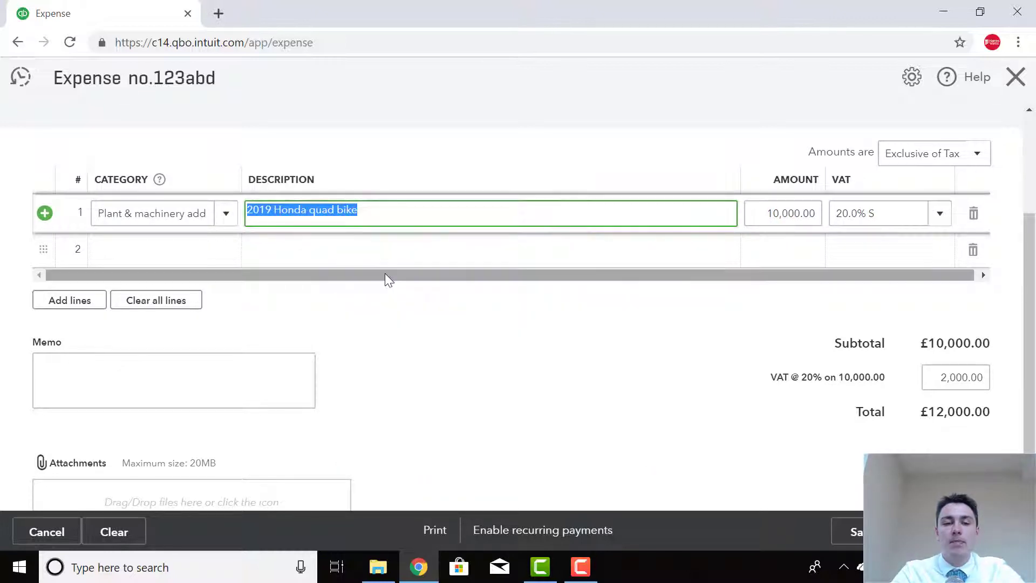
{"action": "left_click", "coordinate": [194, 374]}
{"action": "right_click", "coordinate": [194, 375]}
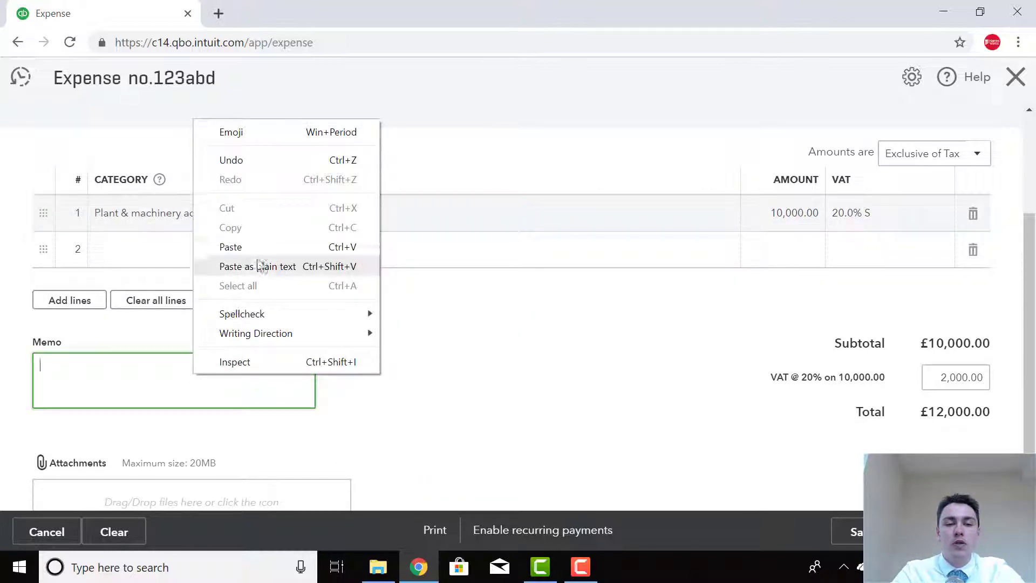
{"action": "left_click", "coordinate": [265, 248]}
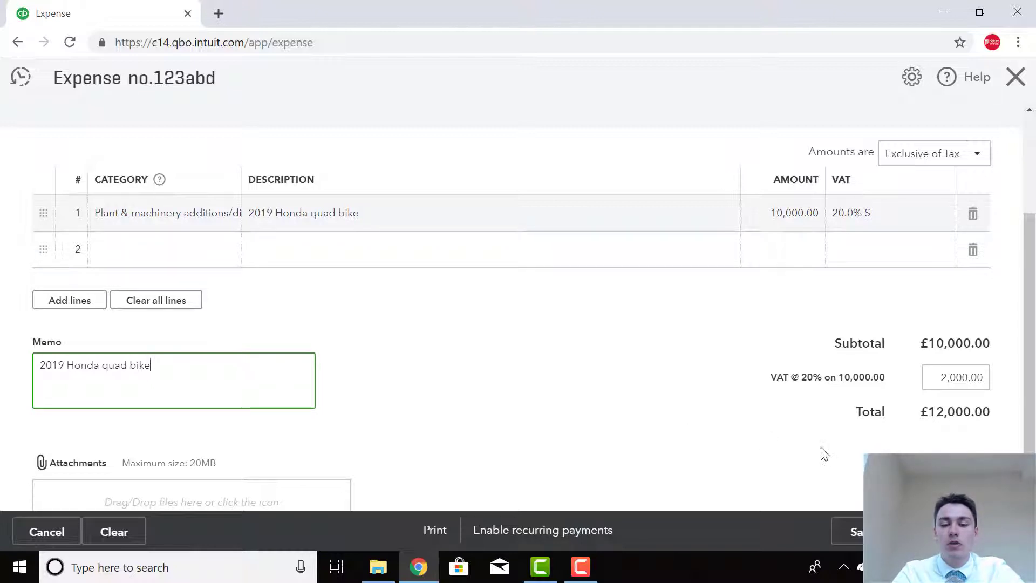
{"action": "left_click", "coordinate": [950, 531]}
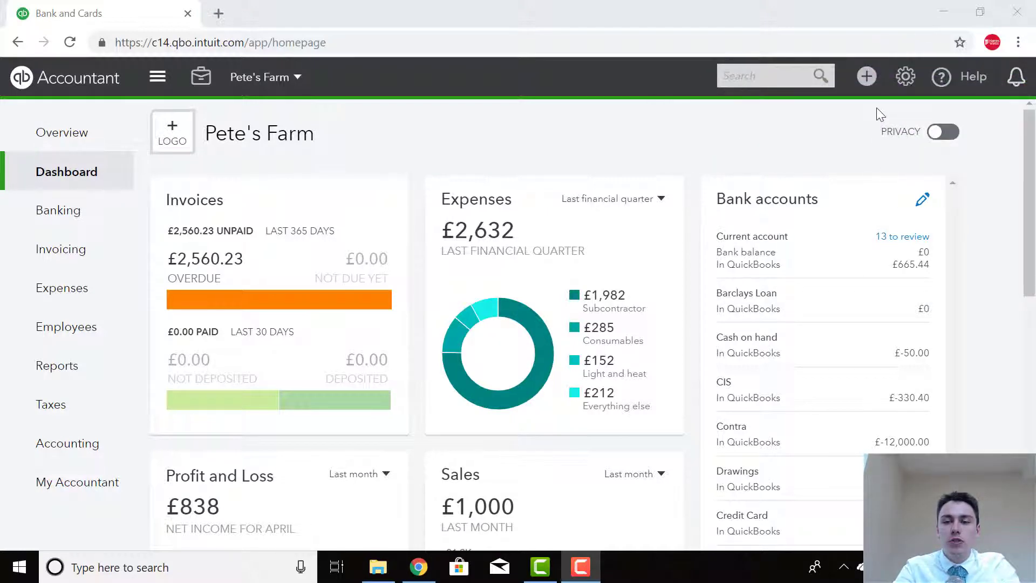
Start a new bank deposit with Contra as the deposit account.
{"action": "left_click", "coordinate": [867, 76]}
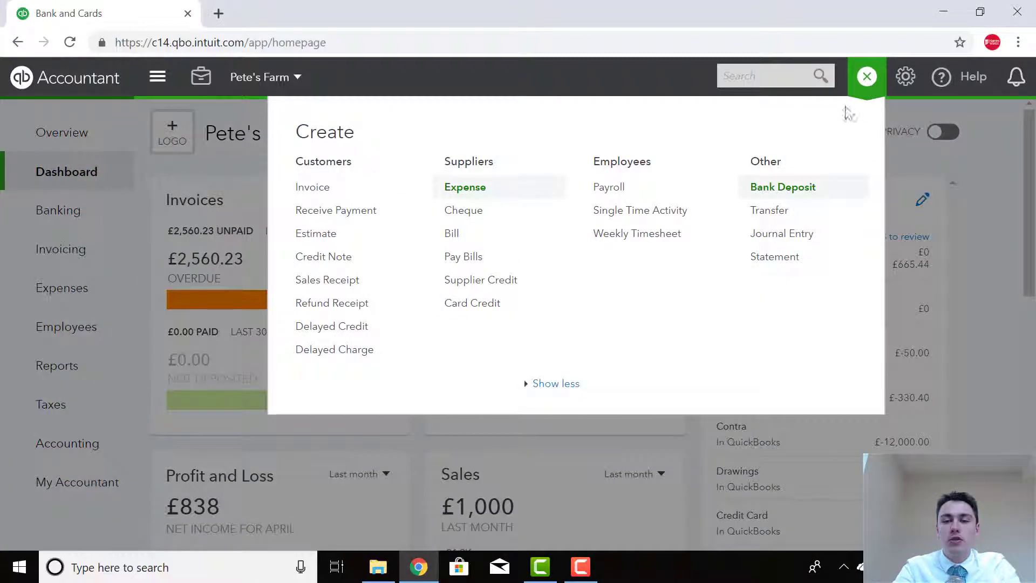
{"action": "left_click", "coordinate": [775, 189]}
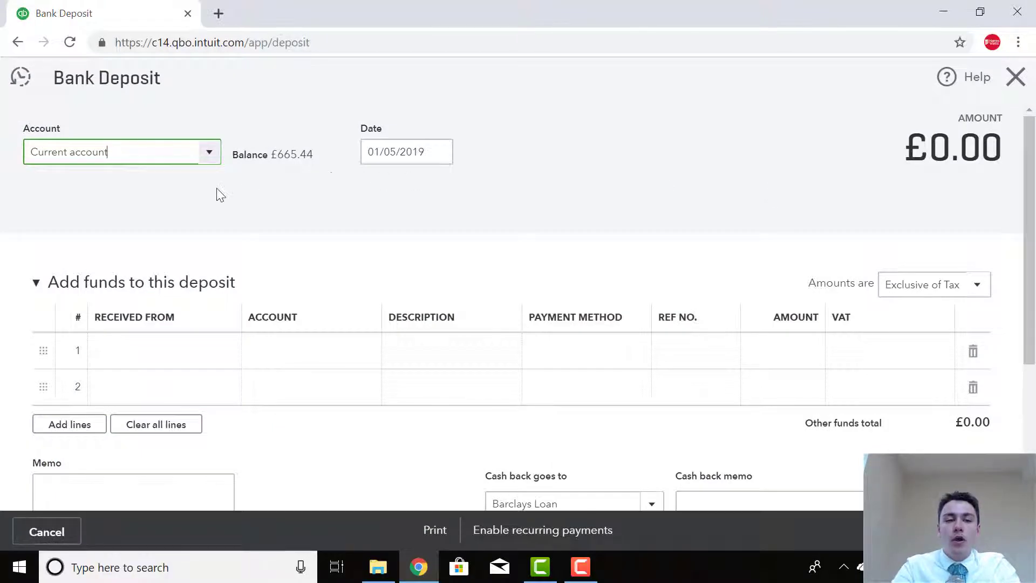
{"action": "left_click", "coordinate": [171, 152]}
{"action": "key", "text": "BackSpace"}
{"action": "key", "text": "BackSpace"}
{"action": "key", "text": "BackSpace"}
{"action": "key", "text": "BackSpace"}
{"action": "key", "text": "BackSpace"}
{"action": "key", "text": "BackSpace"}
{"action": "key", "text": "BackSpace"}
{"action": "key", "text": "BackSpace"}
{"action": "key", "text": "BackSpace"}
{"action": "key", "text": "BackSpace"}
{"action": "key", "text": "BackSpace"}
{"action": "key", "text": "BackSpace"}
{"action": "key", "text": "BackSpace"}
{"action": "key", "text": "BackSpace"}
{"action": "key", "text": "BackSpace"}
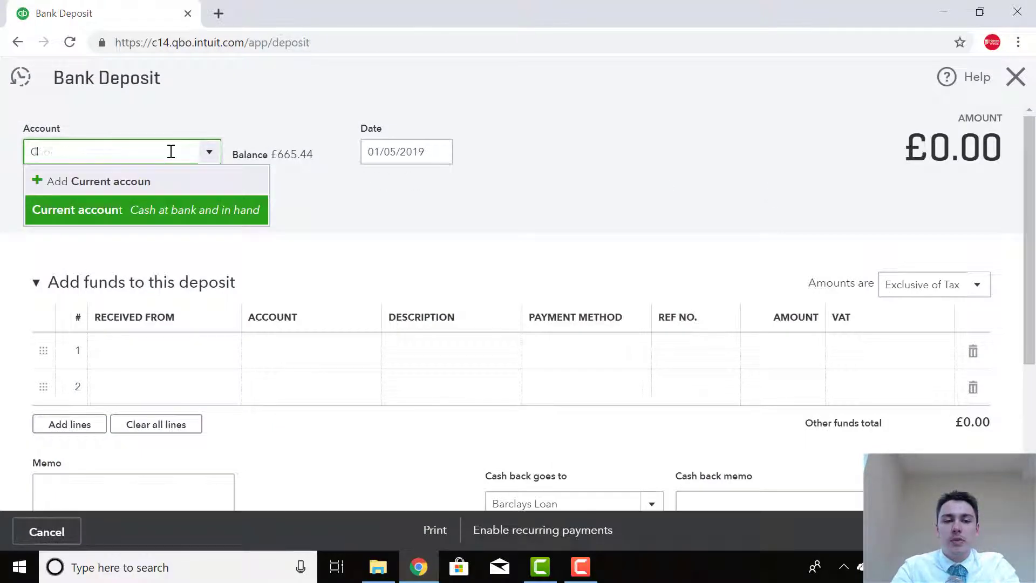
{"action": "type", "text": "Cont"}
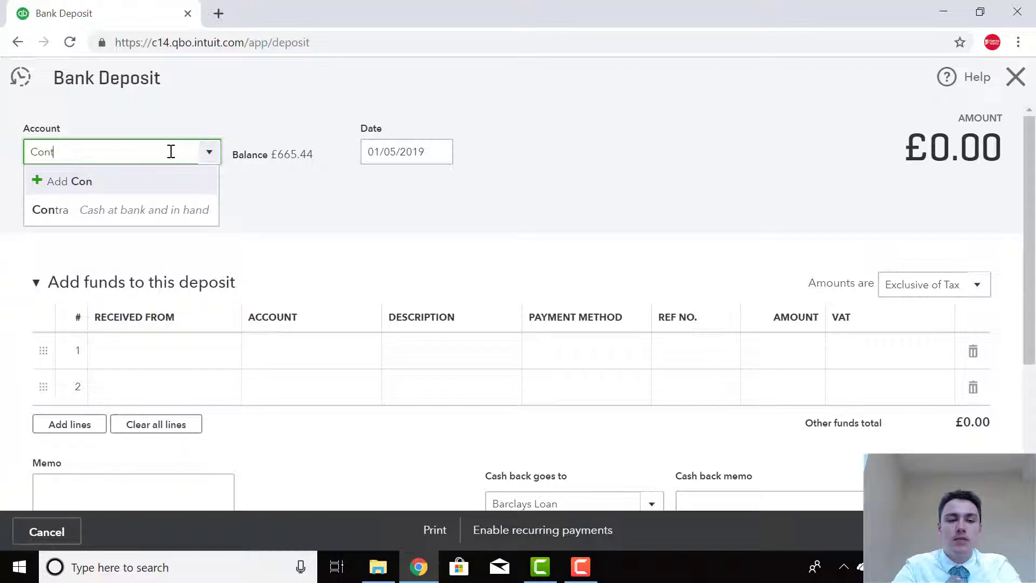
{"action": "type", "text": "ra"}
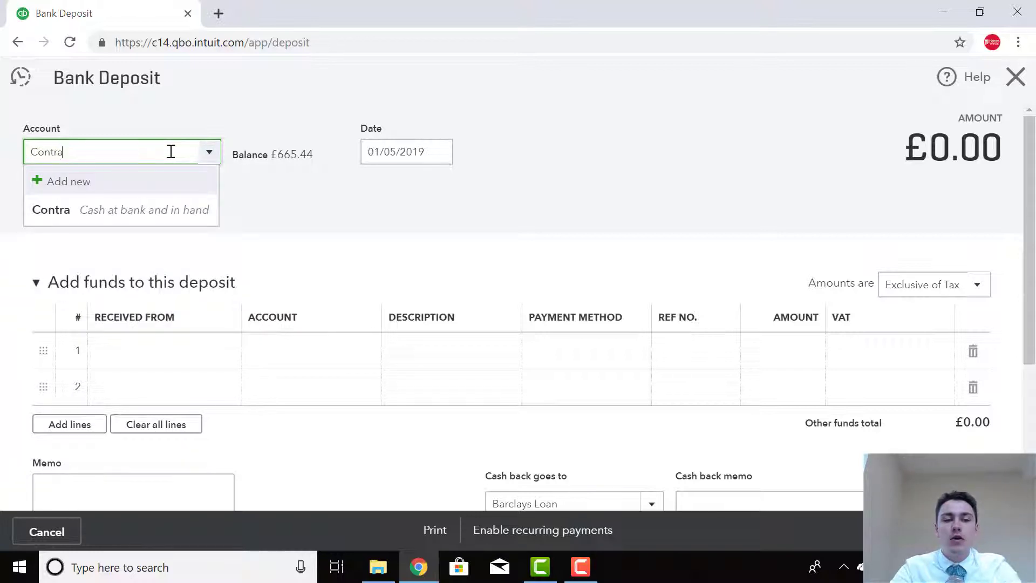
{"action": "left_click", "coordinate": [166, 209]}
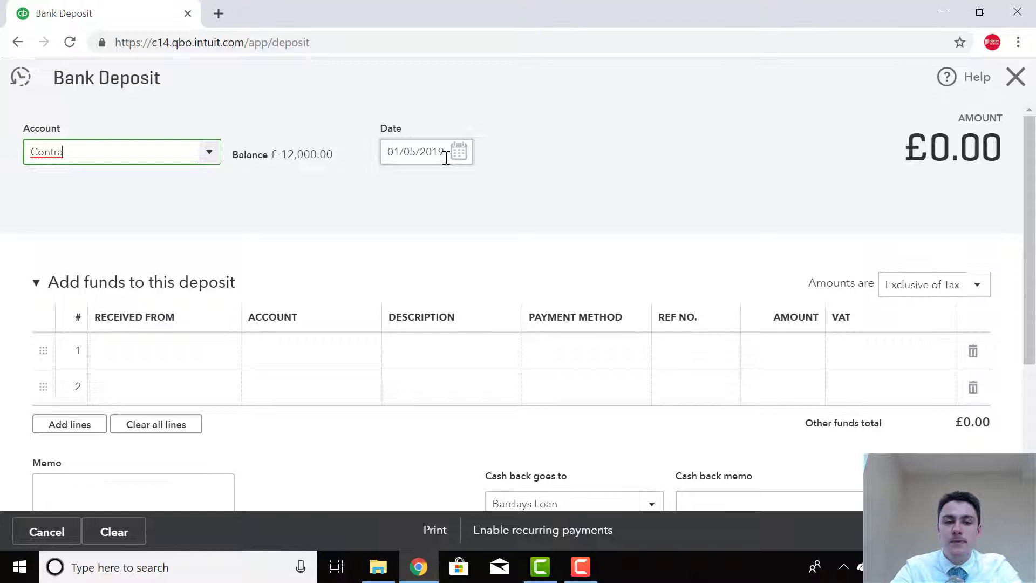
Fill deposit line 1: supplier, Plant & machinery additions/disposals, 'Old 2010 Honda quad bike', 2000 at 20% sales VAT.
{"action": "left_click", "coordinate": [182, 354]}
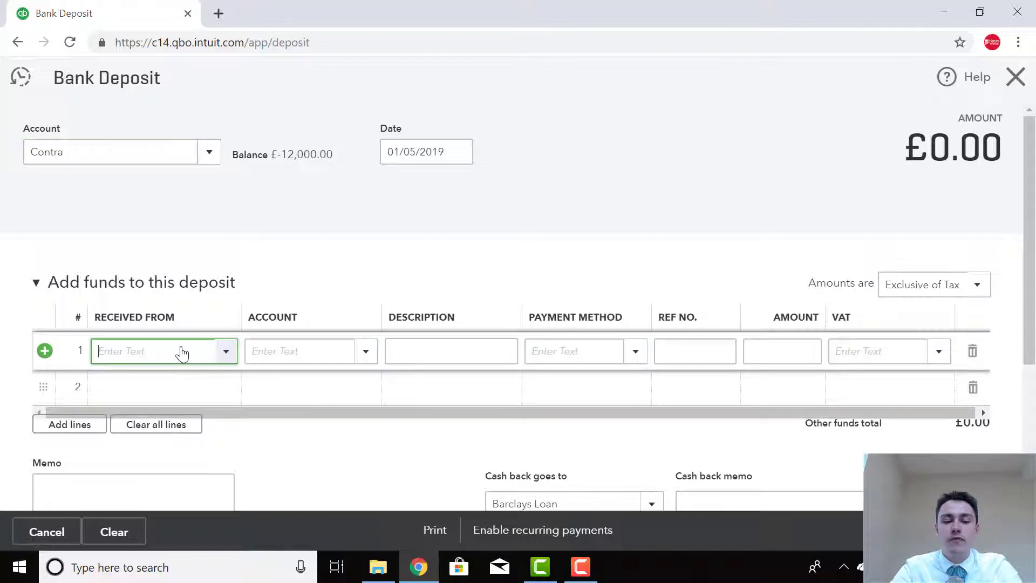
{"action": "type", "text": "Alan Snow"}
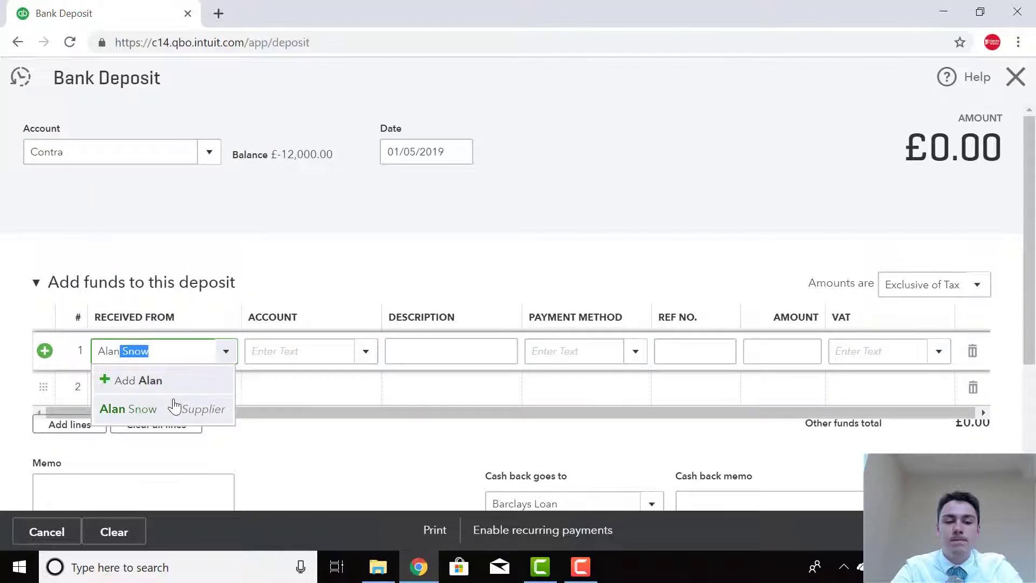
{"action": "left_click", "coordinate": [174, 407]}
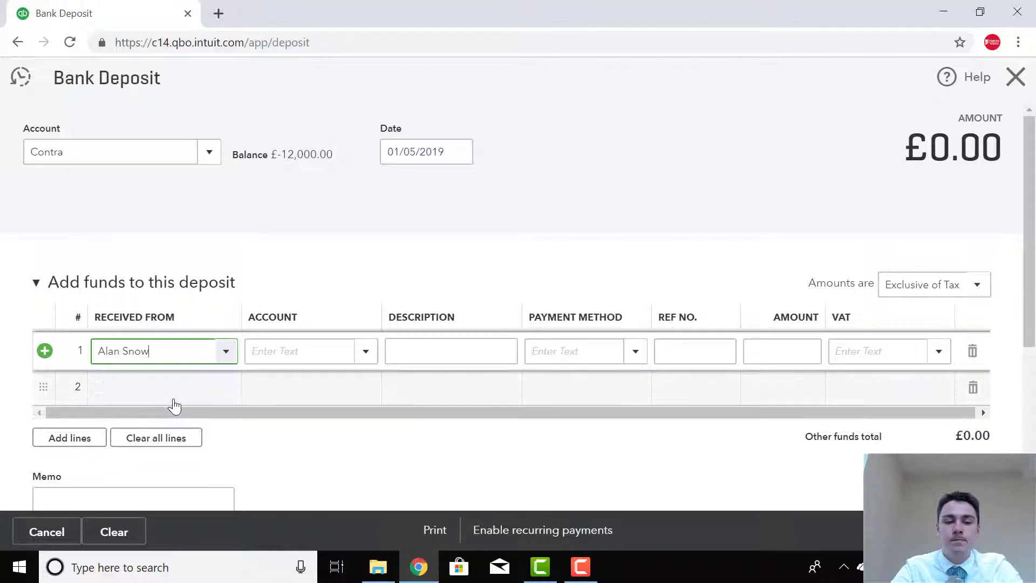
{"action": "left_click", "coordinate": [263, 359]}
{"action": "type", "text": "Plant & machinery a"}
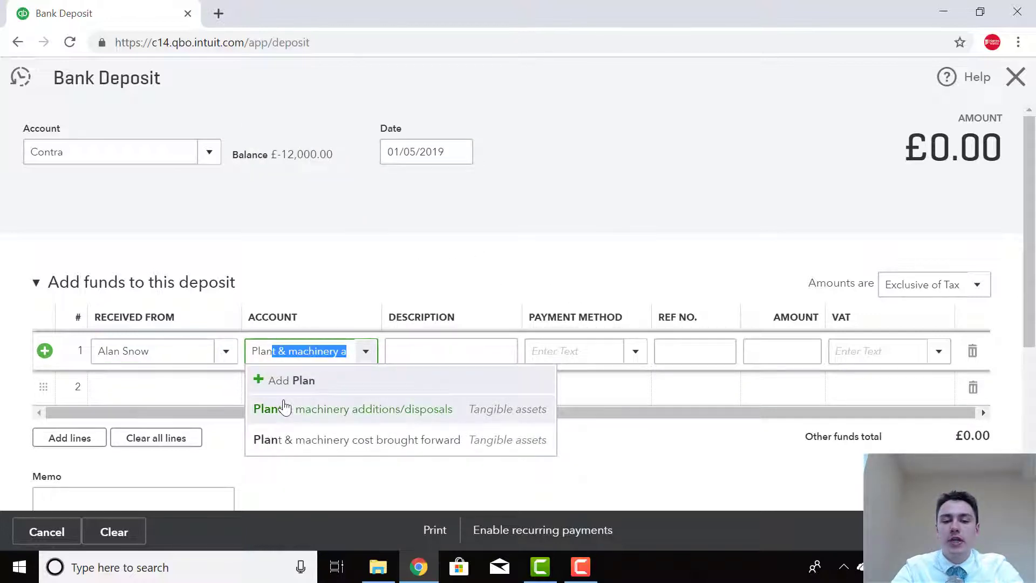
{"action": "left_click", "coordinate": [285, 408]}
{"action": "left_click", "coordinate": [467, 354]}
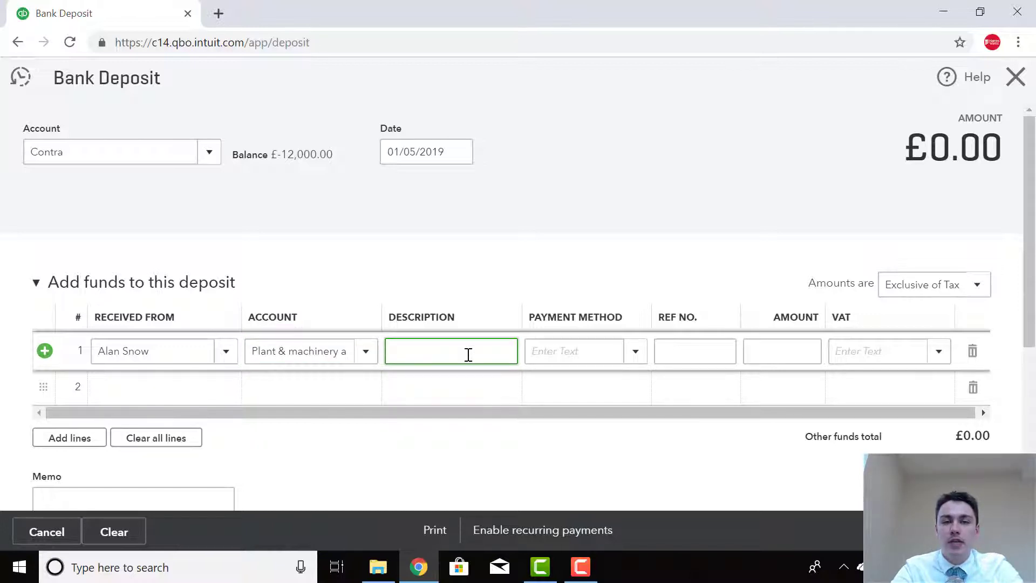
{"action": "type", "text": "O"}
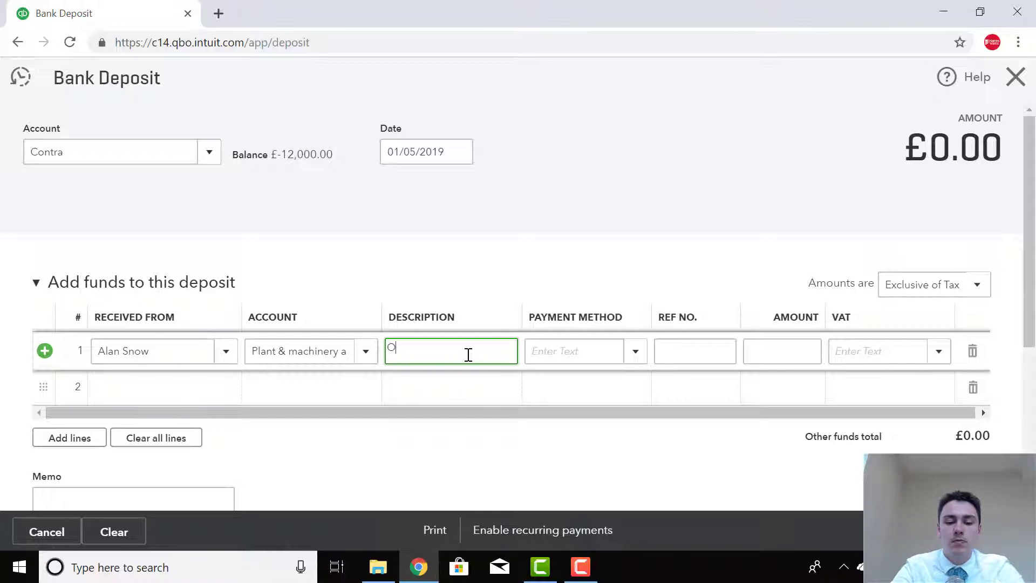
{"action": "type", "text": "ld 2010"}
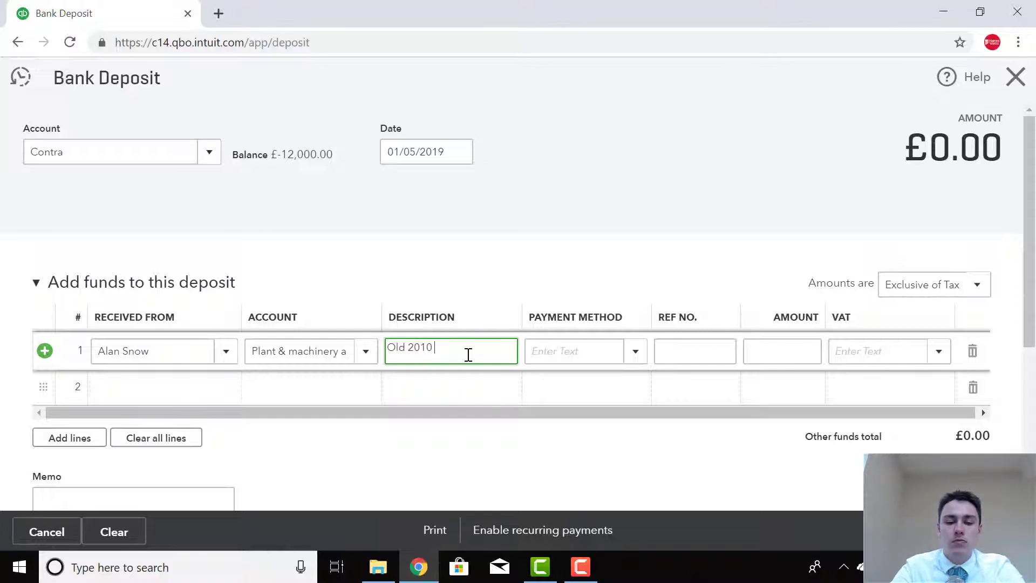
{"action": "type", "text": " Honda quad bike"}
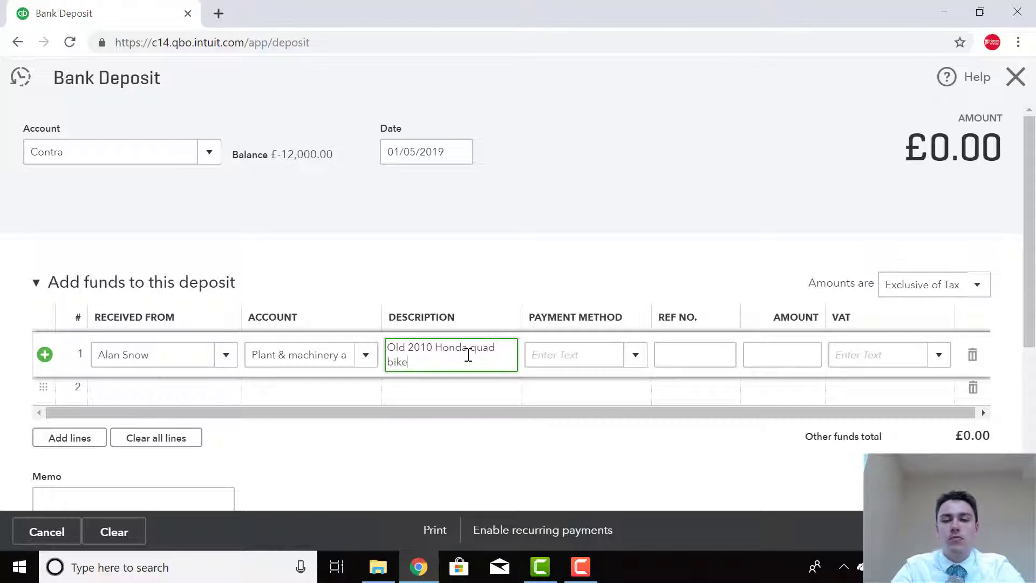
{"action": "left_click", "coordinate": [764, 357]}
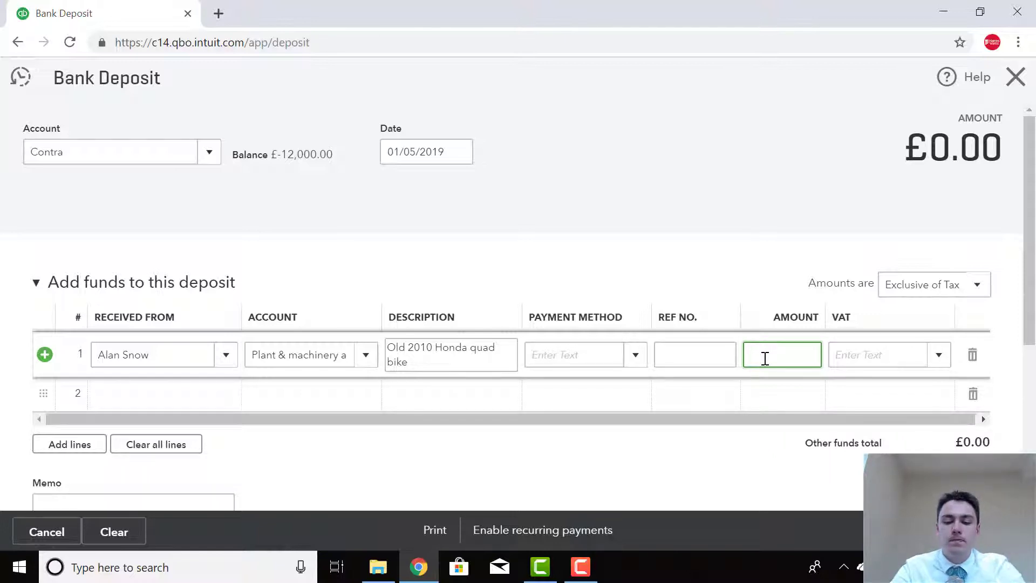
{"action": "type", "text": "2000"}
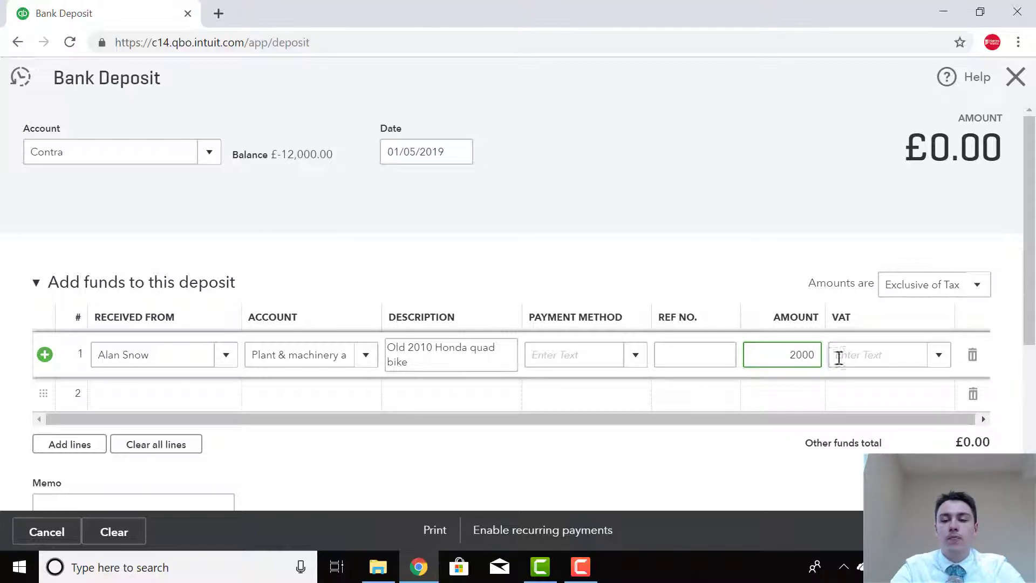
{"action": "left_click", "coordinate": [839, 358]}
{"action": "type", "text": "20.0% S (Sales"}
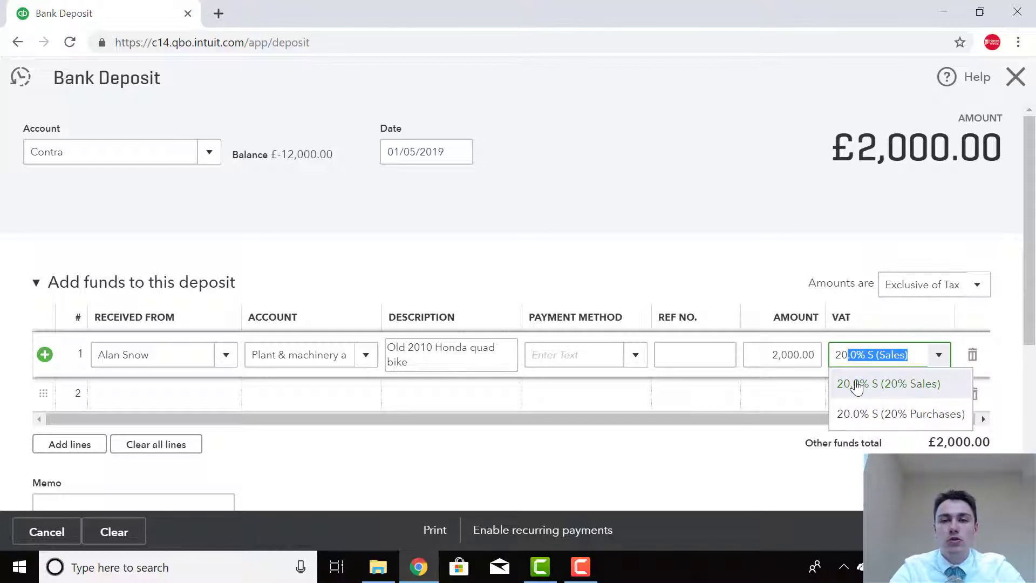
{"action": "left_click", "coordinate": [857, 388]}
Copy the description 'Old 2010 Honda quad bike' into the deposit memo.
{"action": "left_click", "coordinate": [1035, 288]}
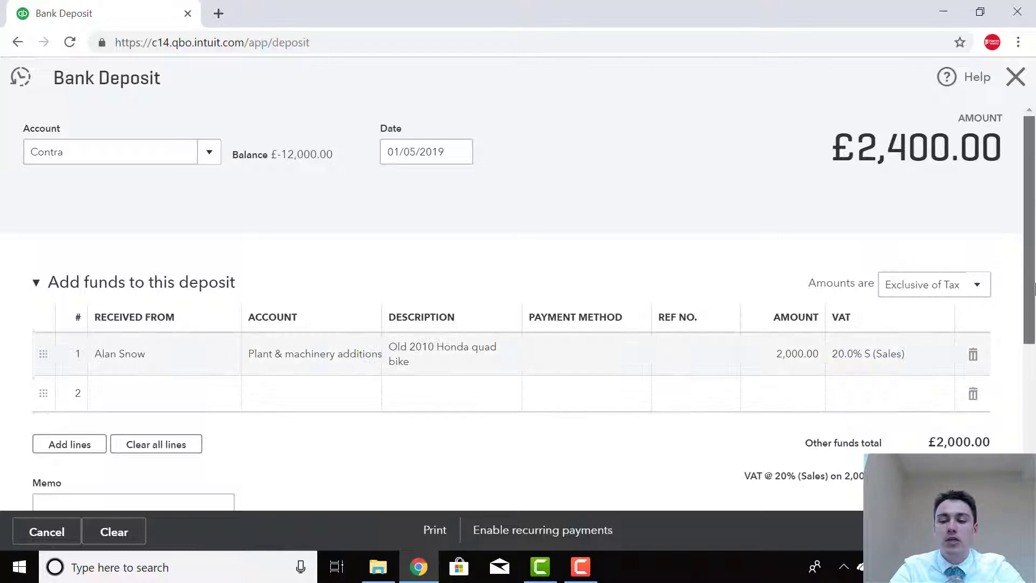
{"action": "left_click_drag", "start_coordinate": [1035, 288], "coordinate": [1032, 335]}
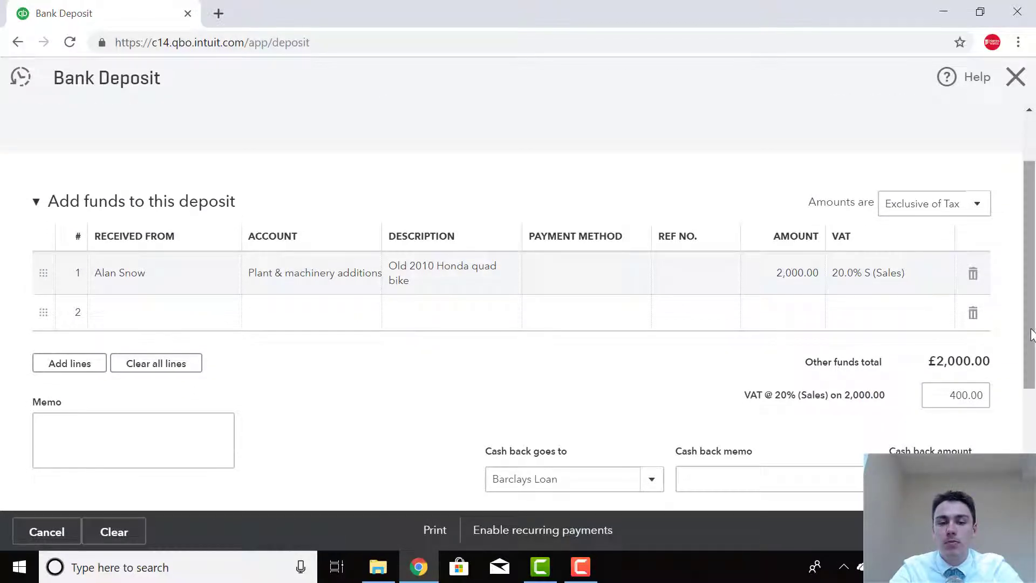
{"action": "right_click", "coordinate": [461, 275]}
{"action": "left_click", "coordinate": [456, 273]}
{"action": "key", "text": "ctrl+c"}
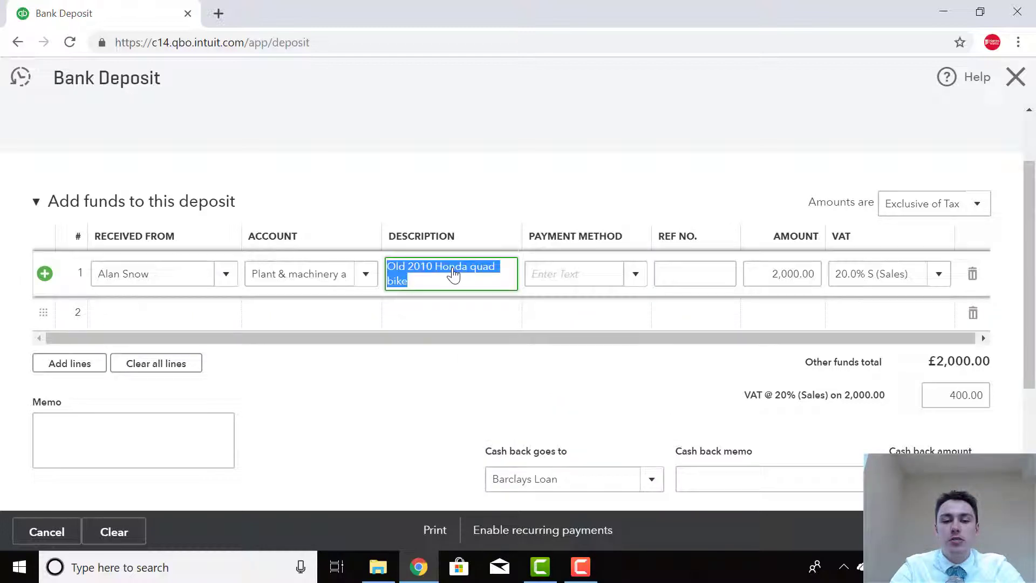
{"action": "right_click", "coordinate": [454, 268]}
{"action": "left_click", "coordinate": [497, 329]}
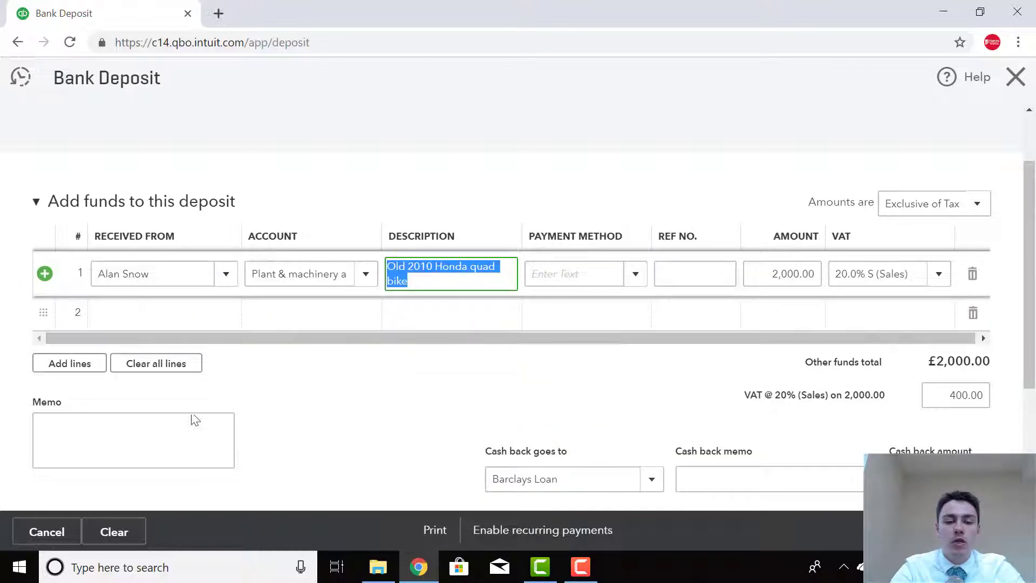
{"action": "right_click", "coordinate": [158, 418]}
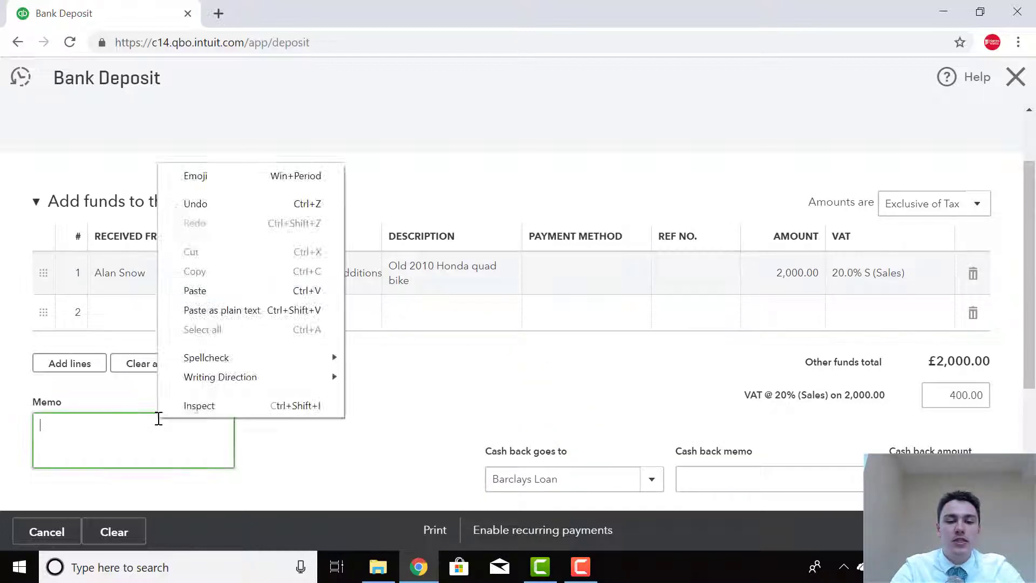
{"action": "left_click", "coordinate": [225, 291]}
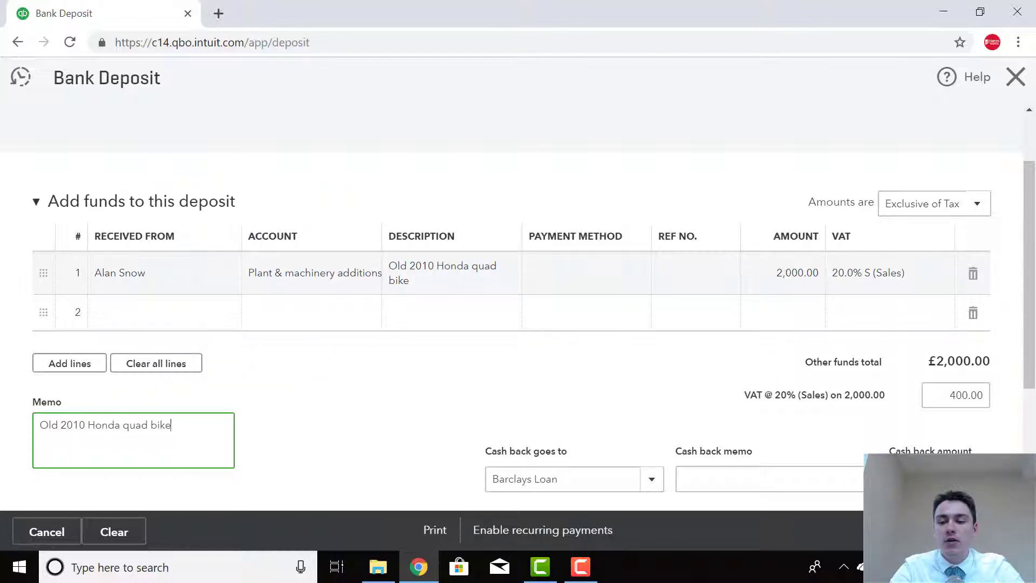
{"action": "key", "text": "Tab"}
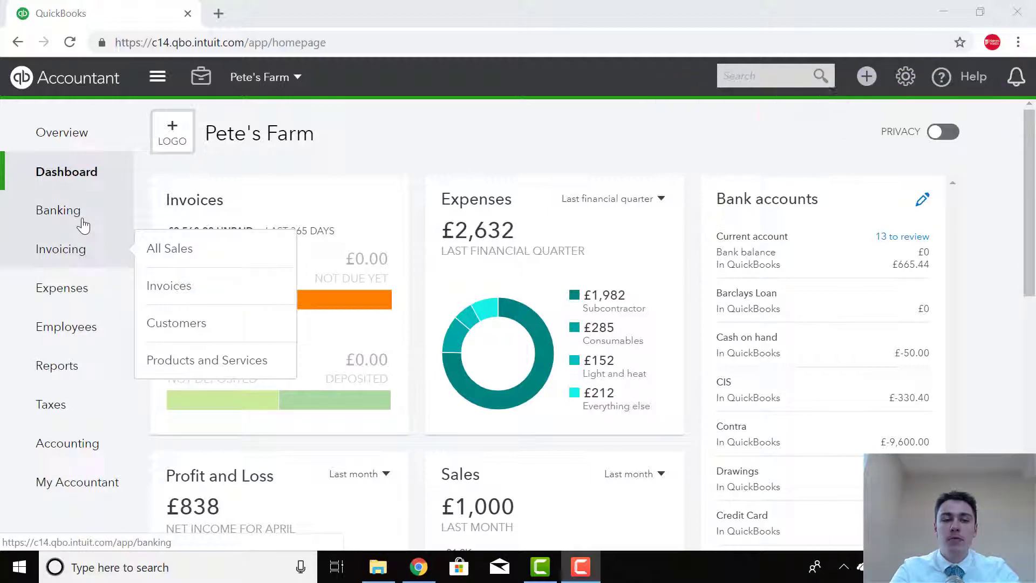
Open the £2,000 Hp Deposit bank line for categorising.
{"action": "left_click", "coordinate": [83, 225]}
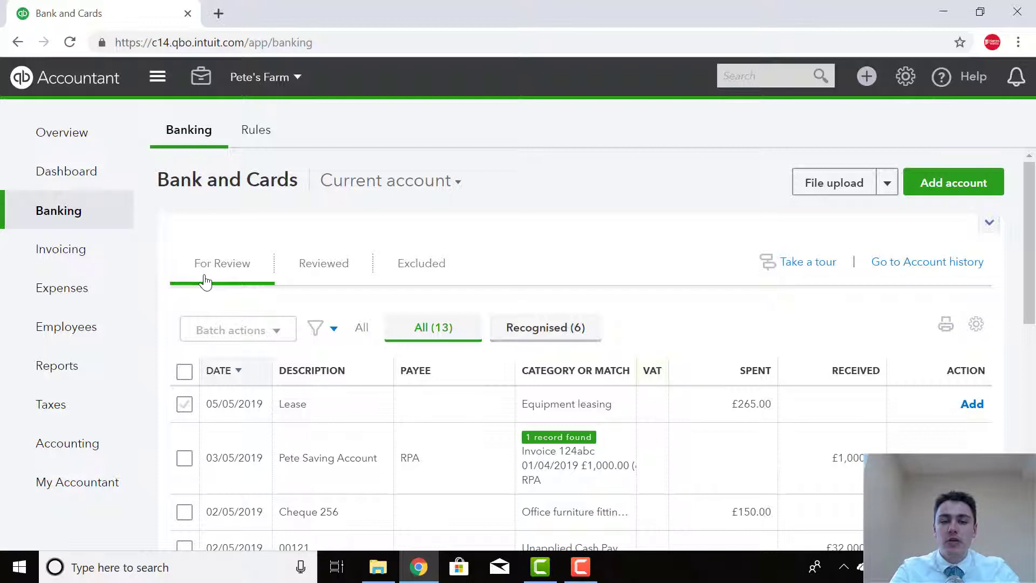
{"action": "left_click_drag", "start_coordinate": [1032, 269], "coordinate": [1032, 323]}
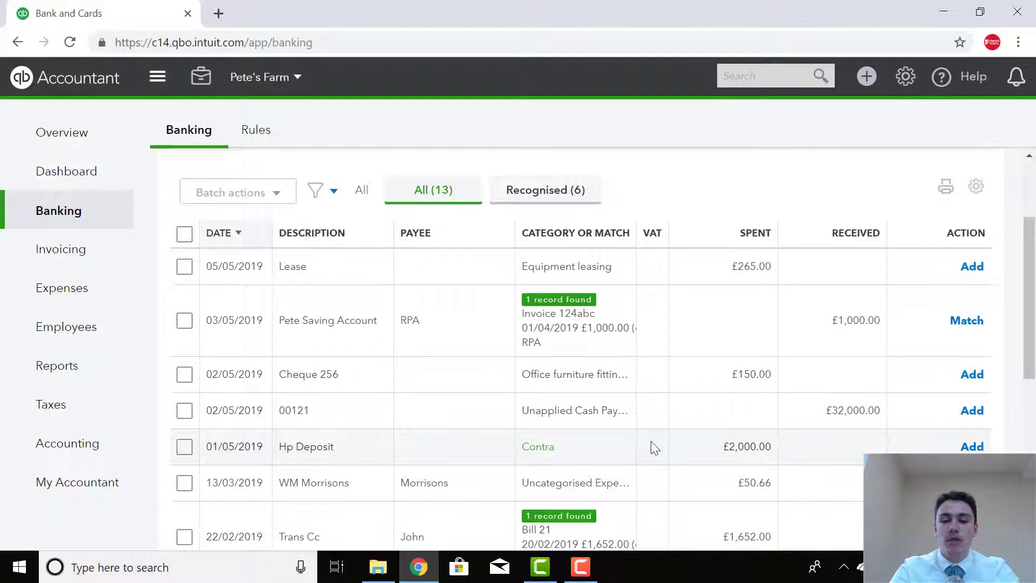
{"action": "left_click", "coordinate": [580, 446]}
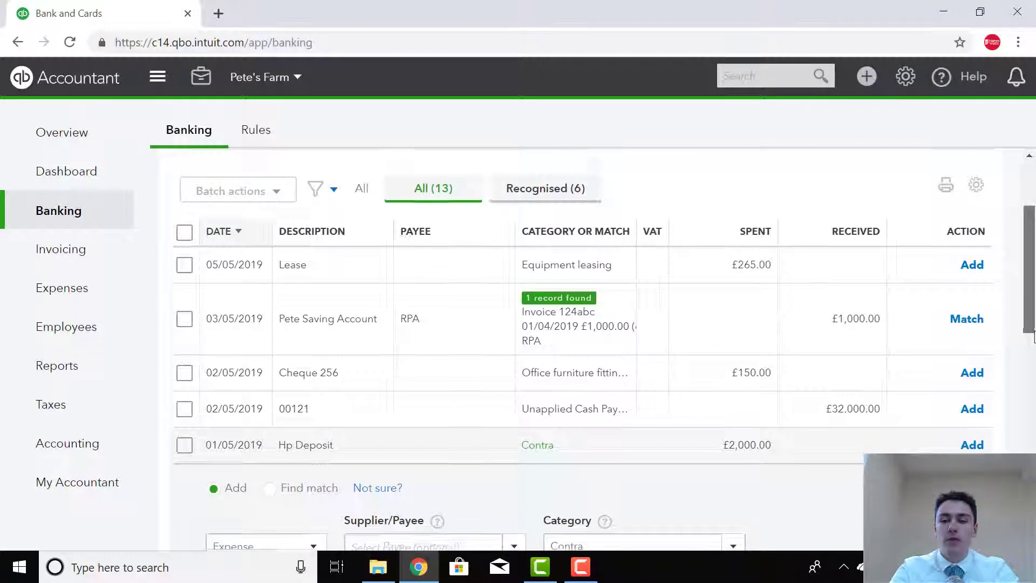
{"action": "scroll", "coordinate": [920, 393], "scroll_direction": "down", "scroll_amount": 3}
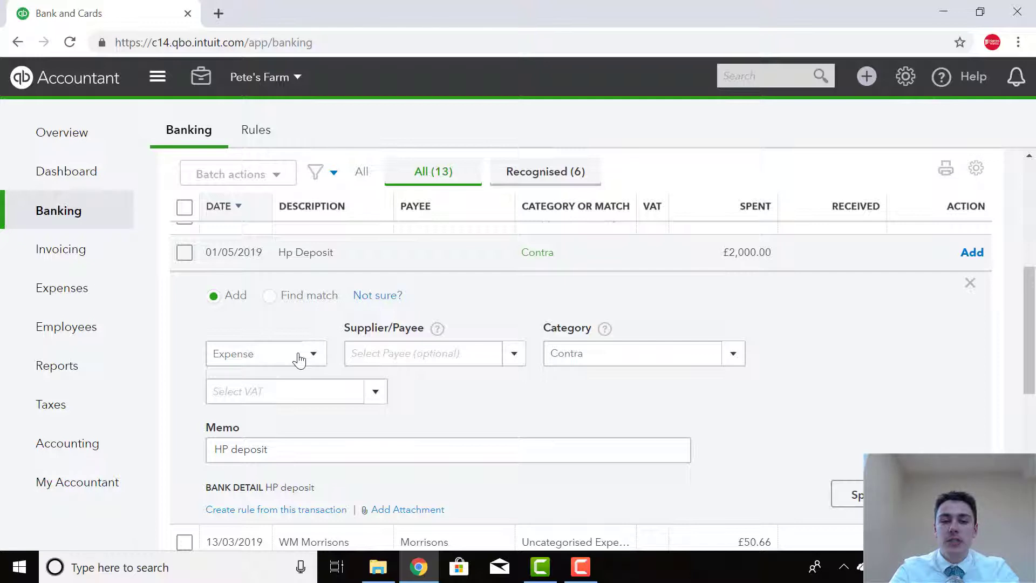
Make it a transfer to Contra with memo 'deposit for new quad bike'.
{"action": "left_click", "coordinate": [299, 360]}
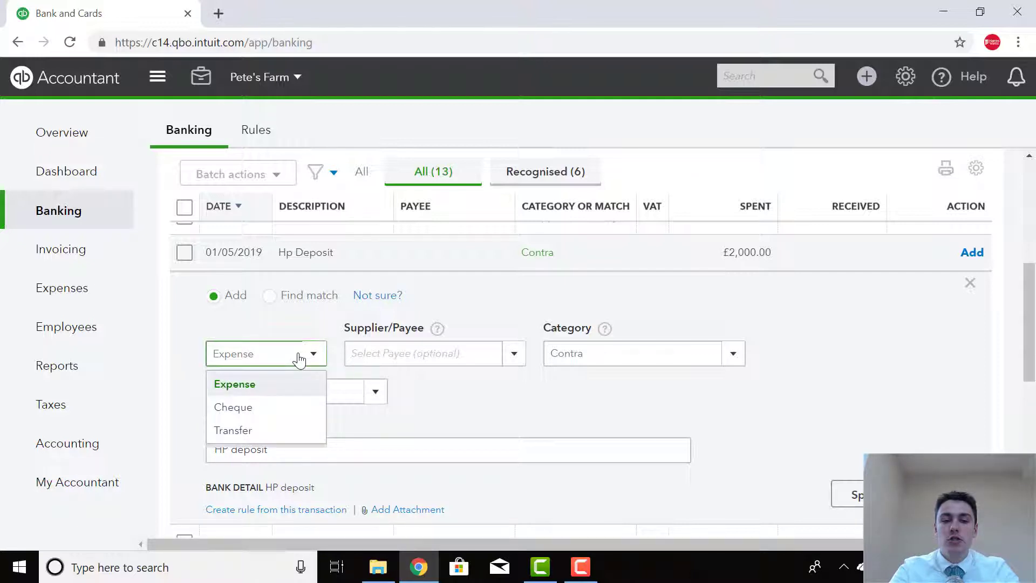
{"action": "left_click", "coordinate": [273, 433]}
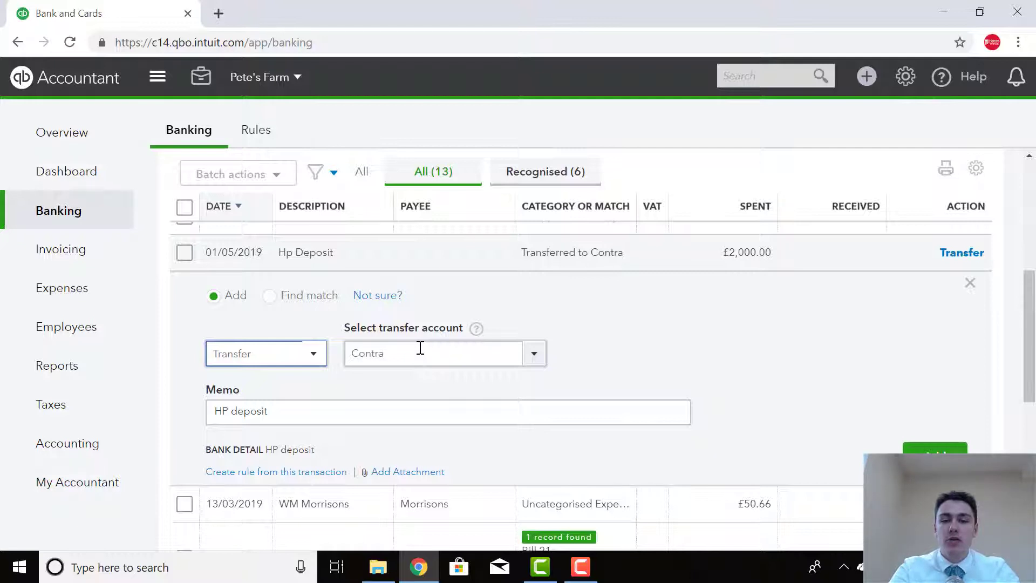
{"action": "left_click", "coordinate": [279, 411]}
{"action": "key", "text": "BackSpace"}
{"action": "key", "text": "BackSpace"}
{"action": "key", "text": "BackSpace"}
{"action": "key", "text": "BackSpace"}
{"action": "key", "text": "BackSpace"}
{"action": "key", "text": "BackSpace"}
{"action": "key", "text": "BackSpace"}
{"action": "key", "text": "BackSpace"}
{"action": "key", "text": "BackSpace"}
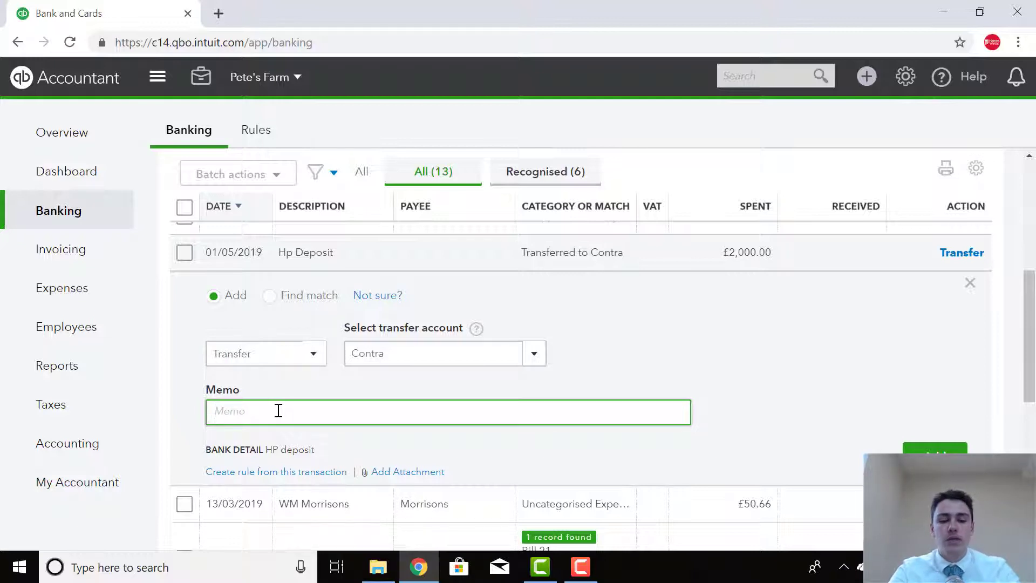
{"action": "type", "text": "deposit for new quad bike"}
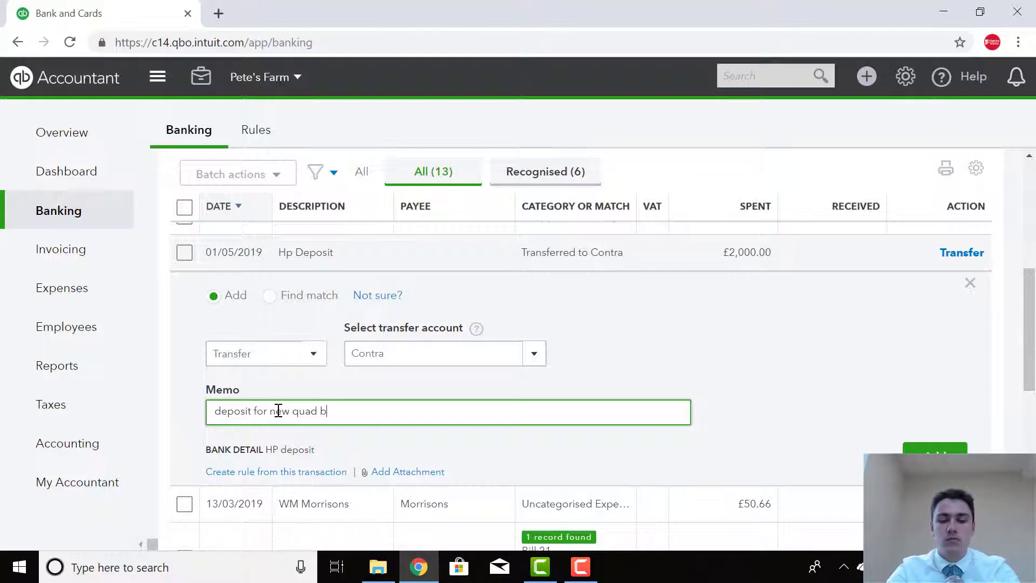
Add the Hp Deposit transfer to Contra, then start a new blank transfer.
{"action": "left_click", "coordinate": [937, 449]}
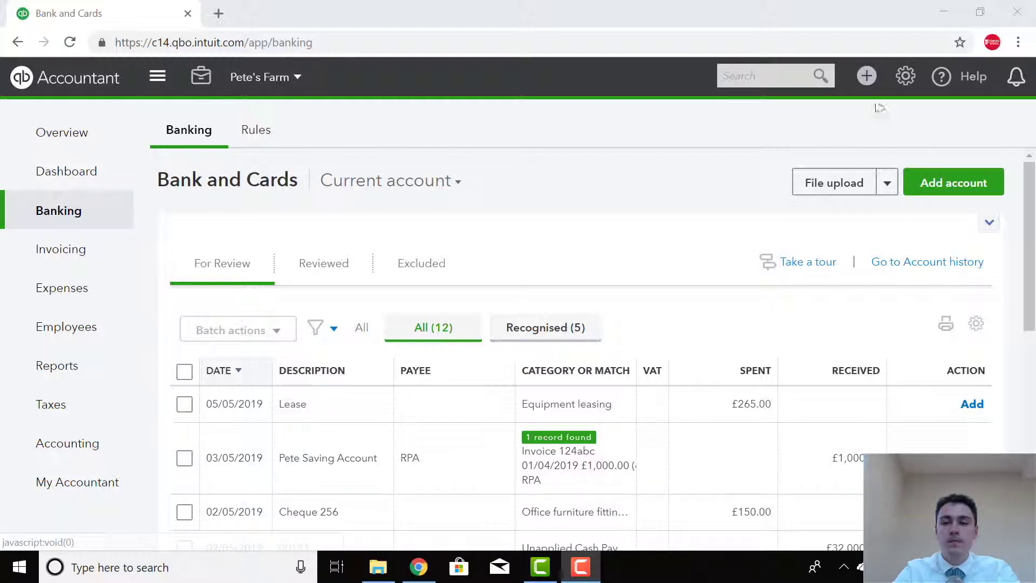
{"action": "left_click", "coordinate": [867, 77]}
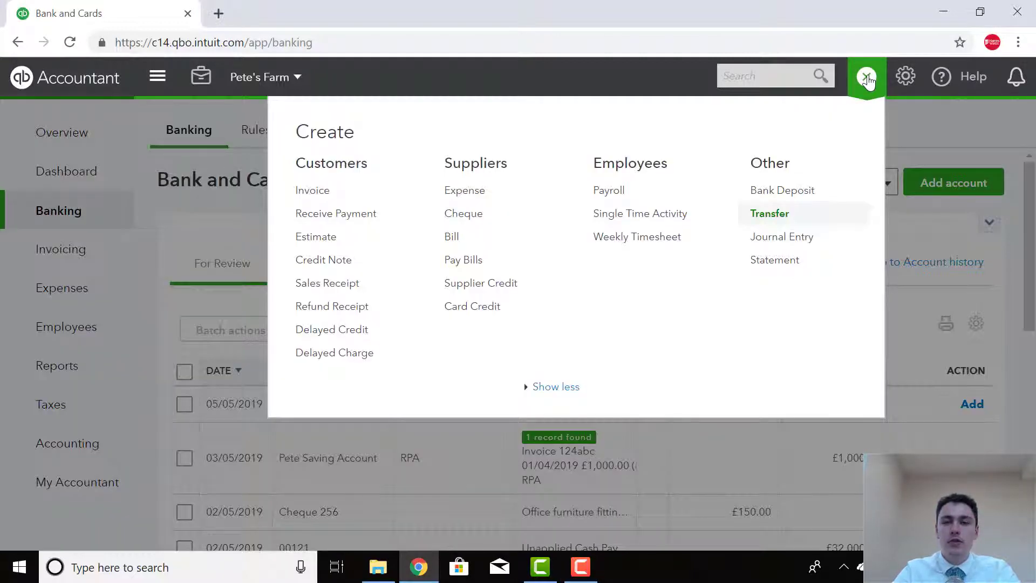
{"action": "left_click", "coordinate": [782, 214]}
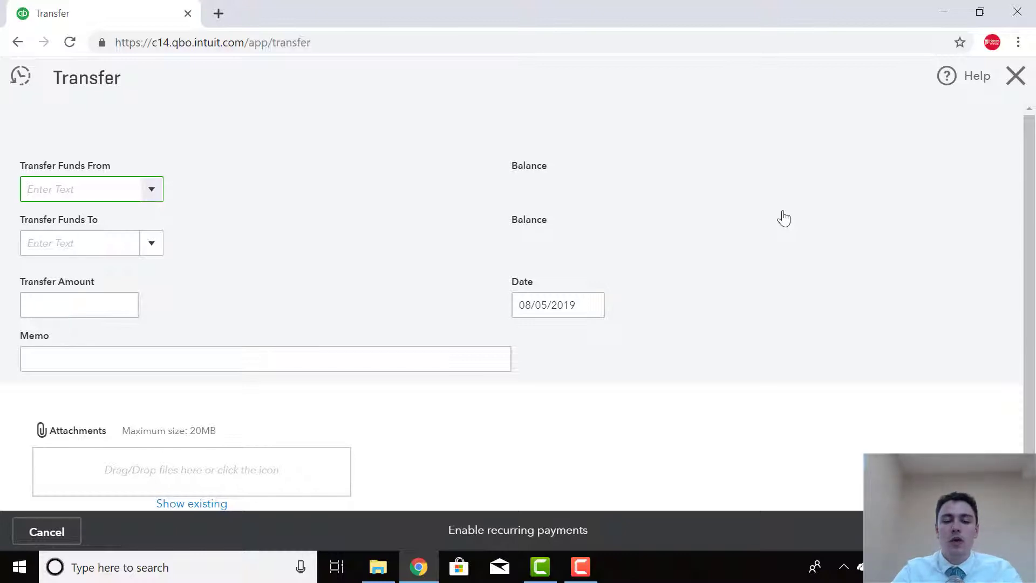
Create source account '2019 Honda Quad Bike' as a Long term borrowings sub-account of Hire Purchase.
{"action": "type", "text": "2019"}
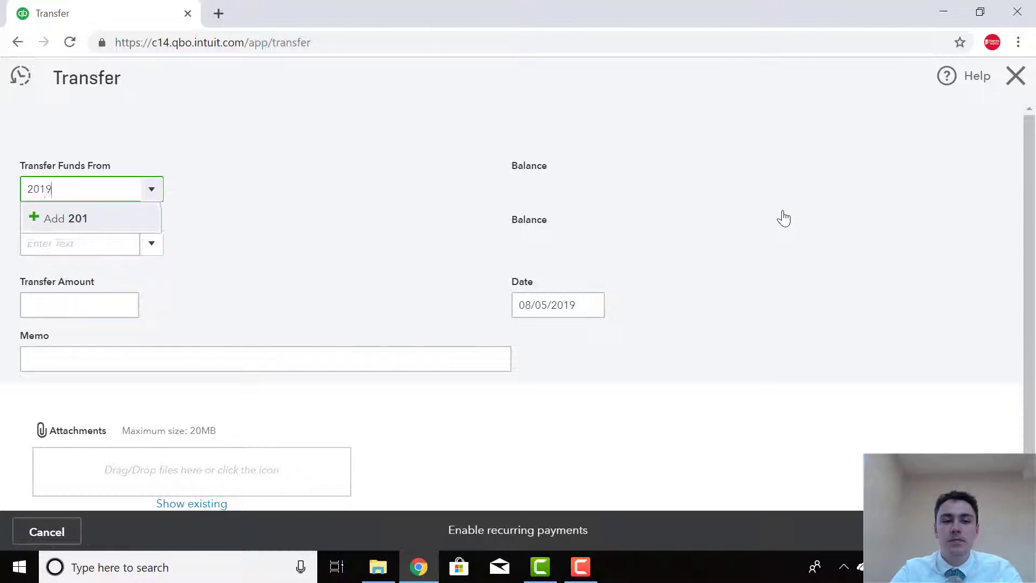
{"action": "type", "text": " Hon"}
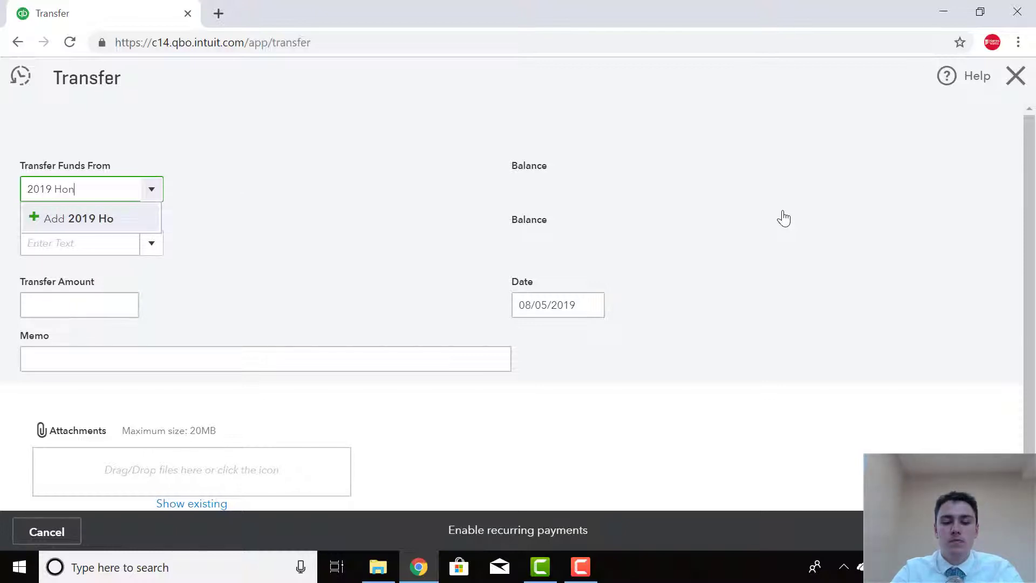
{"action": "type", "text": "da Quad Bike"}
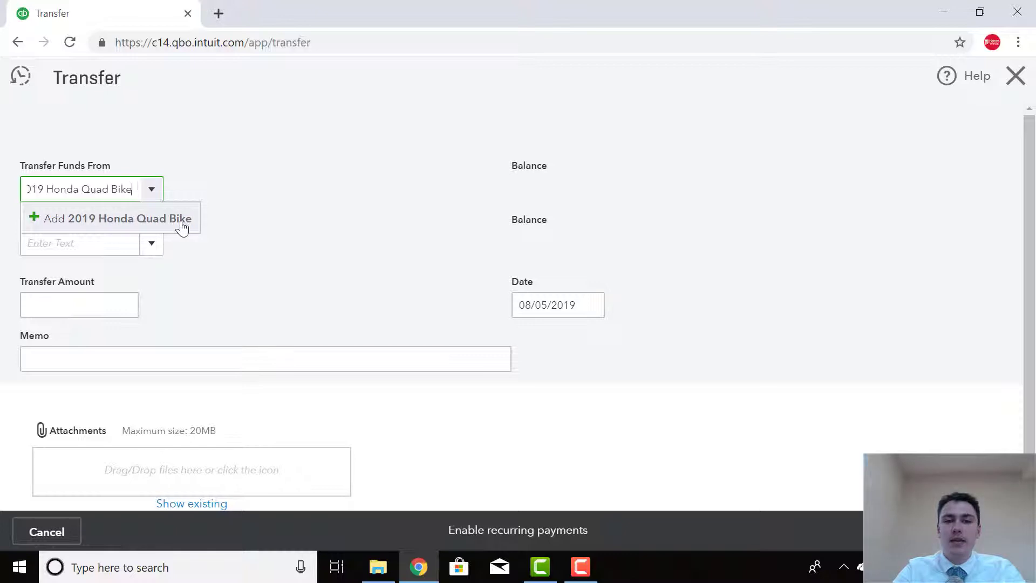
{"action": "left_click", "coordinate": [180, 225]}
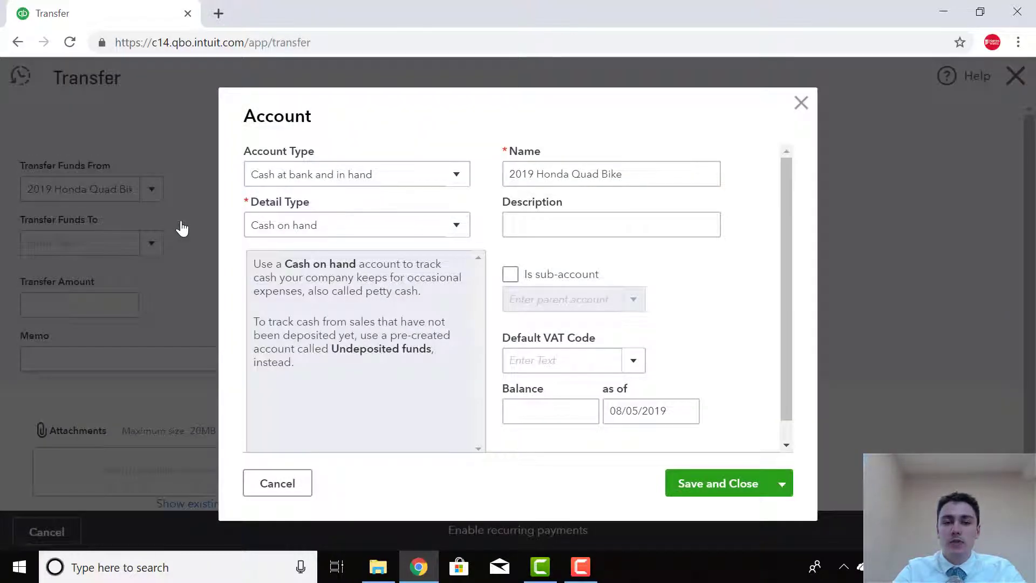
{"action": "left_click", "coordinate": [401, 184]}
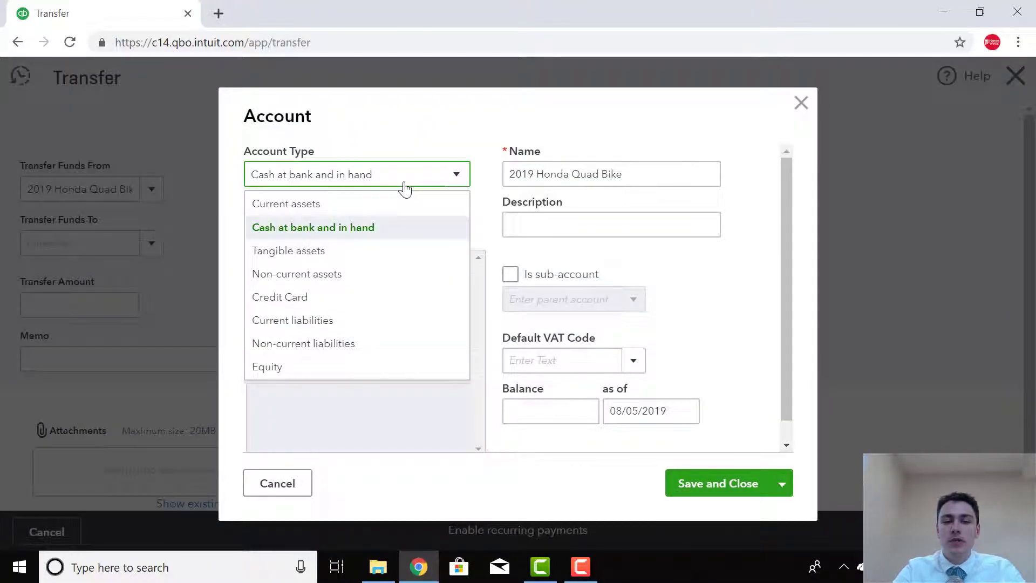
{"action": "left_click", "coordinate": [339, 346]}
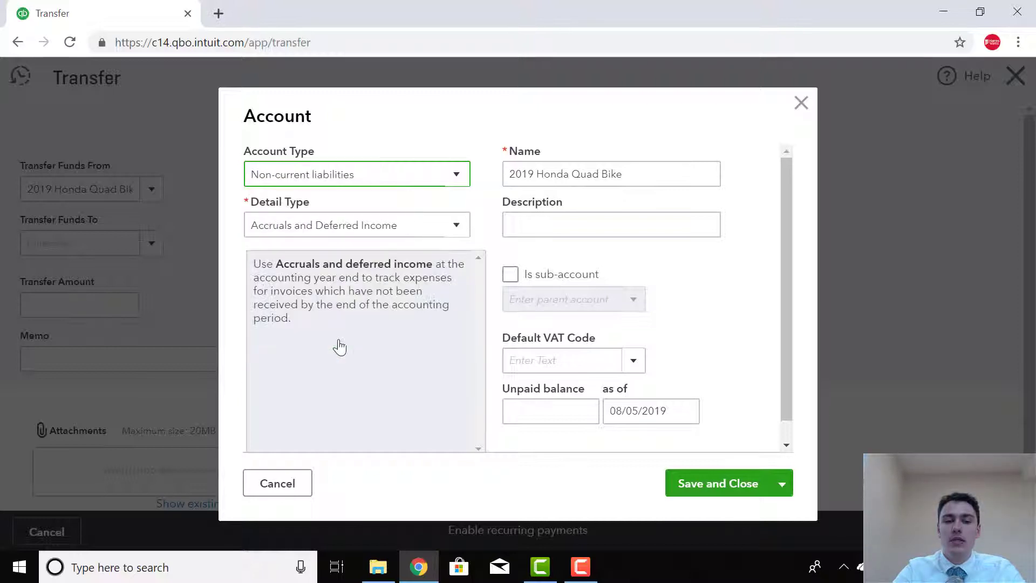
{"action": "left_click", "coordinate": [459, 235]}
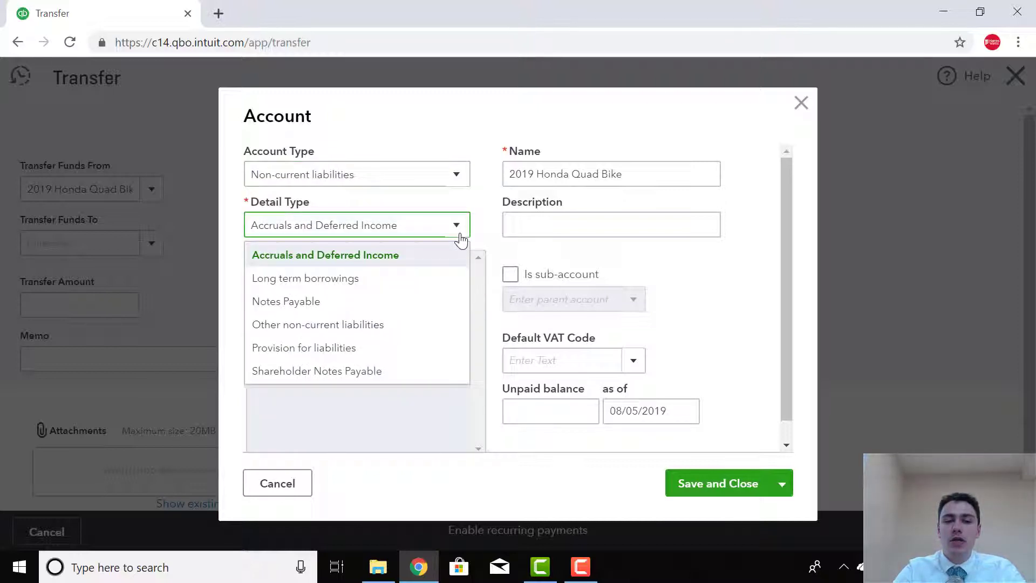
{"action": "left_click", "coordinate": [435, 278]}
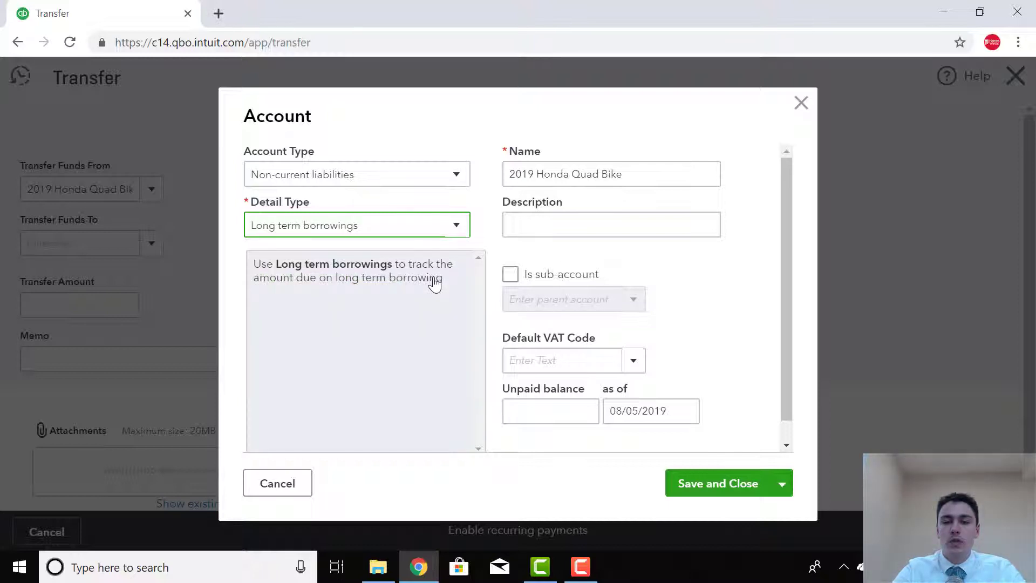
{"action": "left_click", "coordinate": [510, 274]}
{"action": "left_click", "coordinate": [526, 299]}
{"action": "type", "text": "hase"}
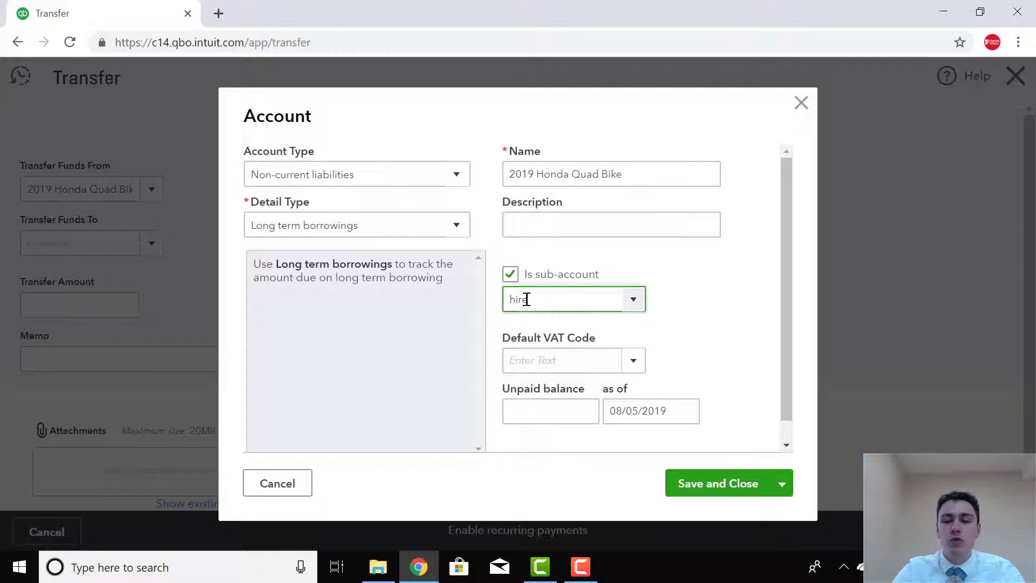
{"action": "left_click", "coordinate": [539, 327]}
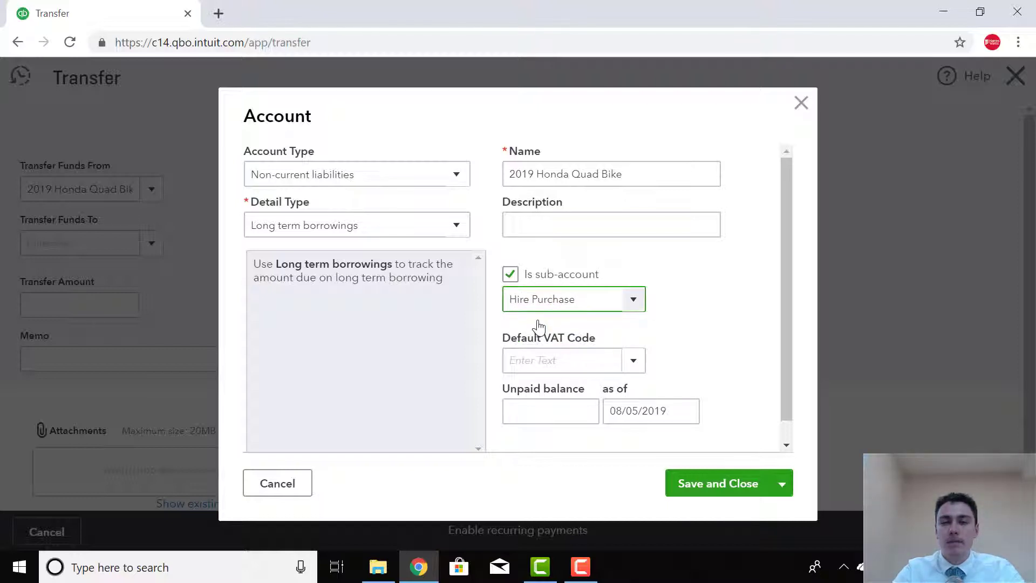
{"action": "left_click", "coordinate": [705, 483]}
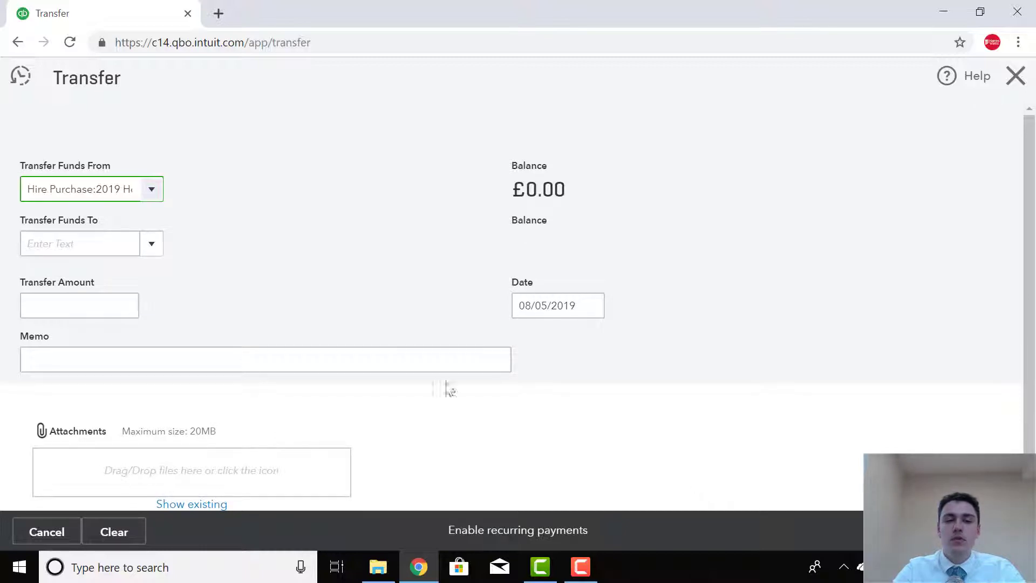
Transfer 7,600 into the Contra account.
{"action": "left_click", "coordinate": [108, 250]}
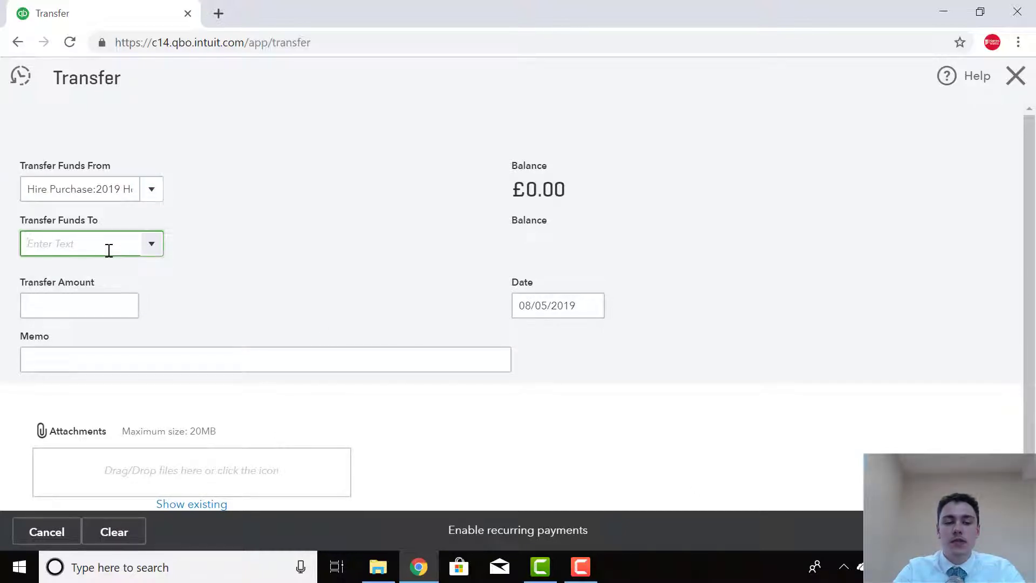
{"action": "type", "text": "Contra"}
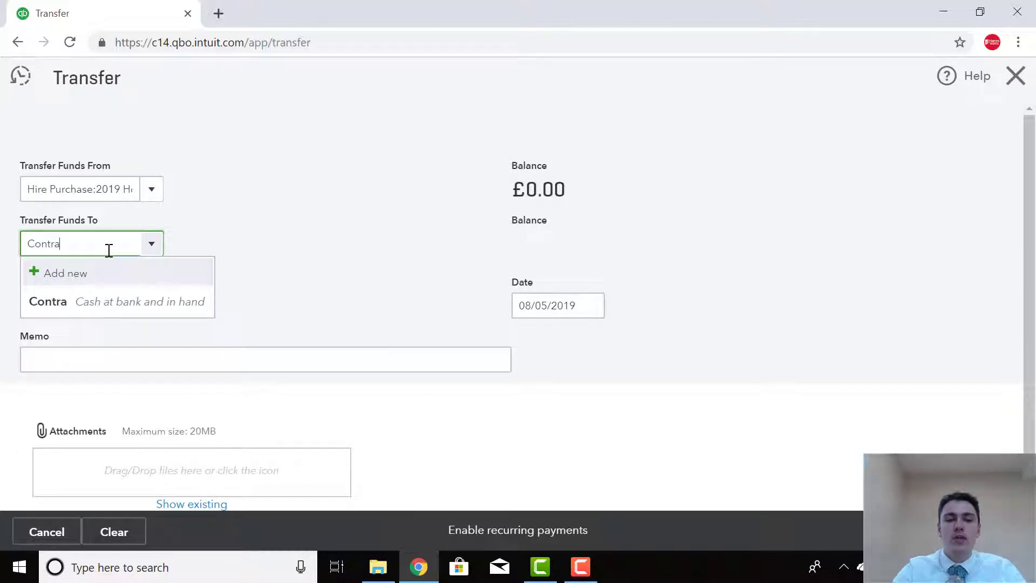
{"action": "left_click", "coordinate": [109, 300]}
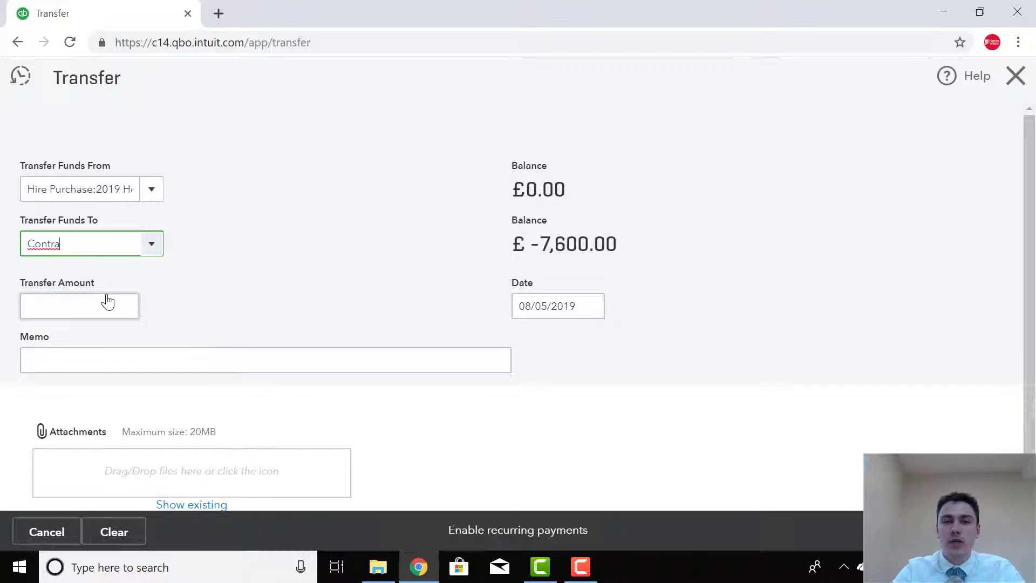
{"action": "right_click", "coordinate": [107, 294]}
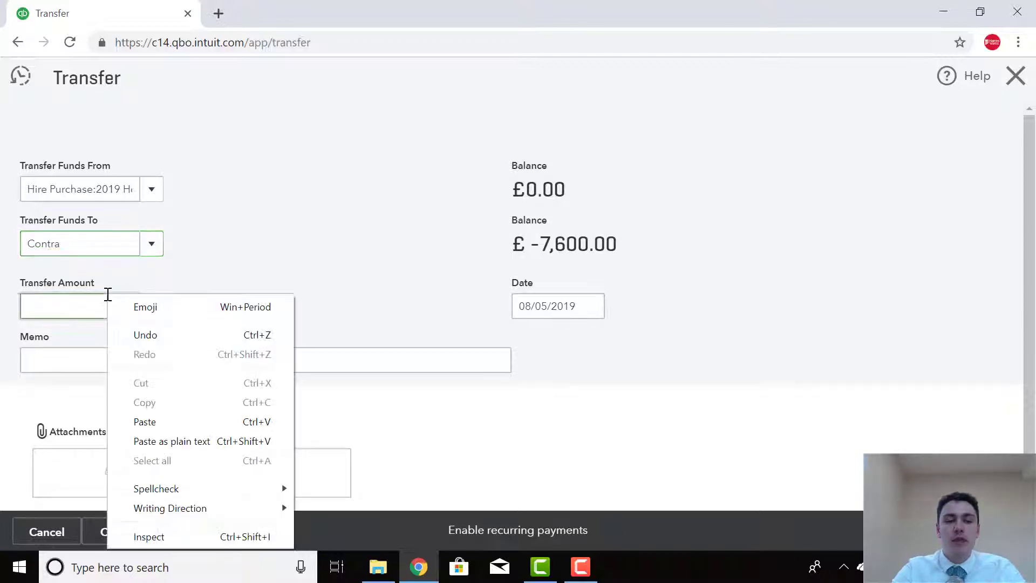
{"action": "left_click", "coordinate": [88, 305]}
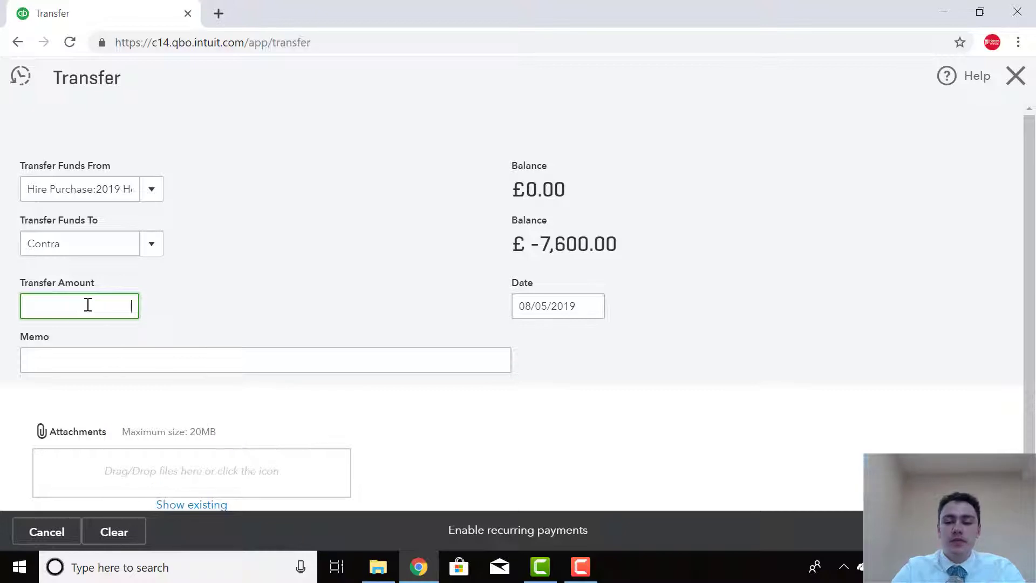
{"action": "type", "text": "7600"}
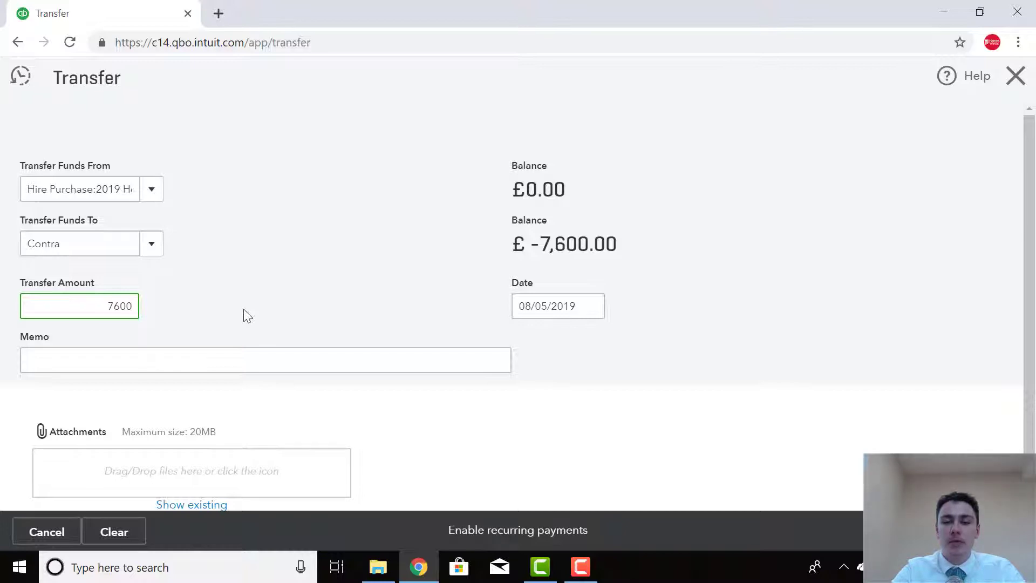
{"action": "left_click", "coordinate": [504, 280]}
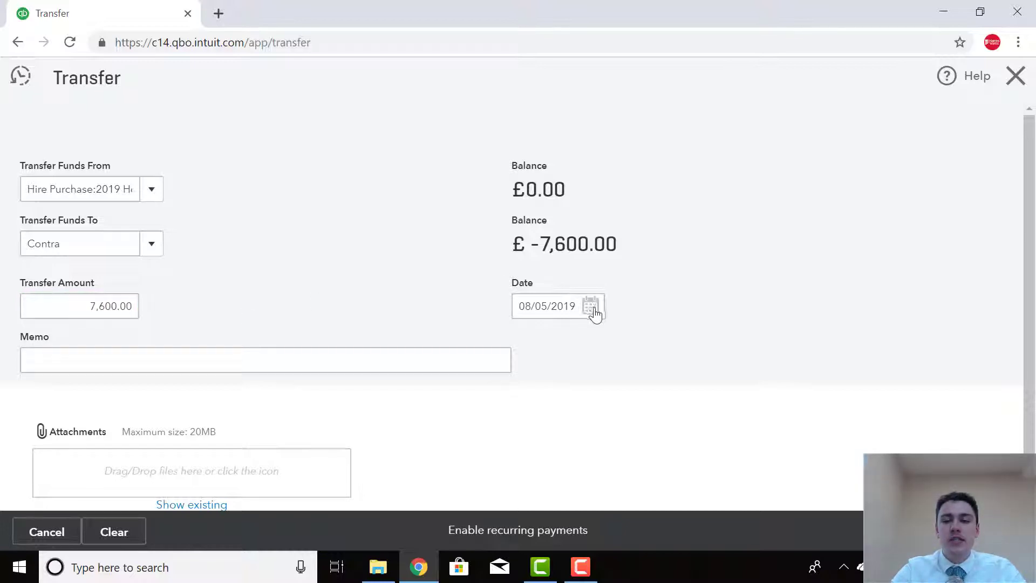
Date the transfer 01/05/2019 with memo 'to move the balance of Quad bike HP'.
{"action": "left_click", "coordinate": [576, 308]}
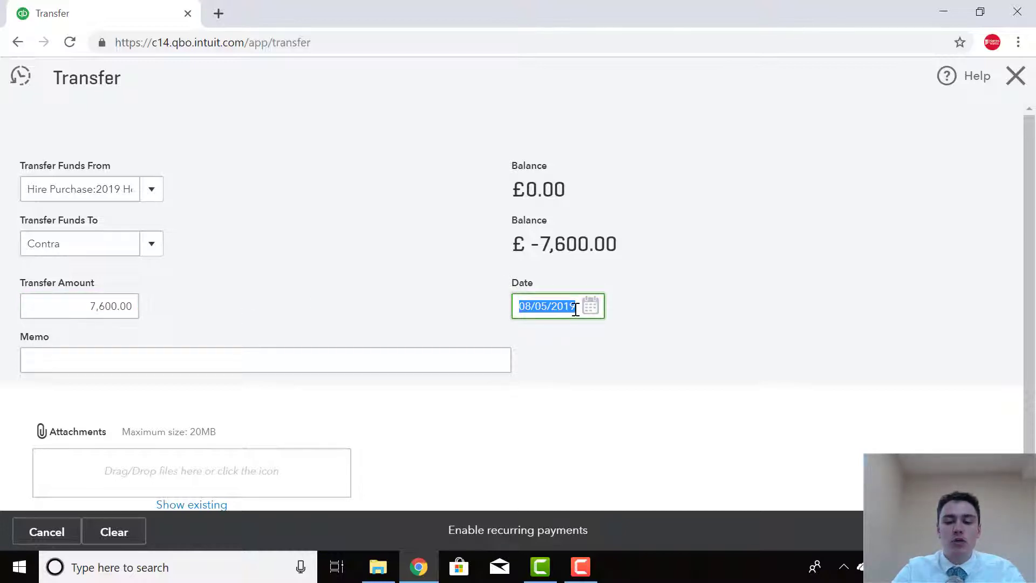
{"action": "type", "text": "1/5/"}
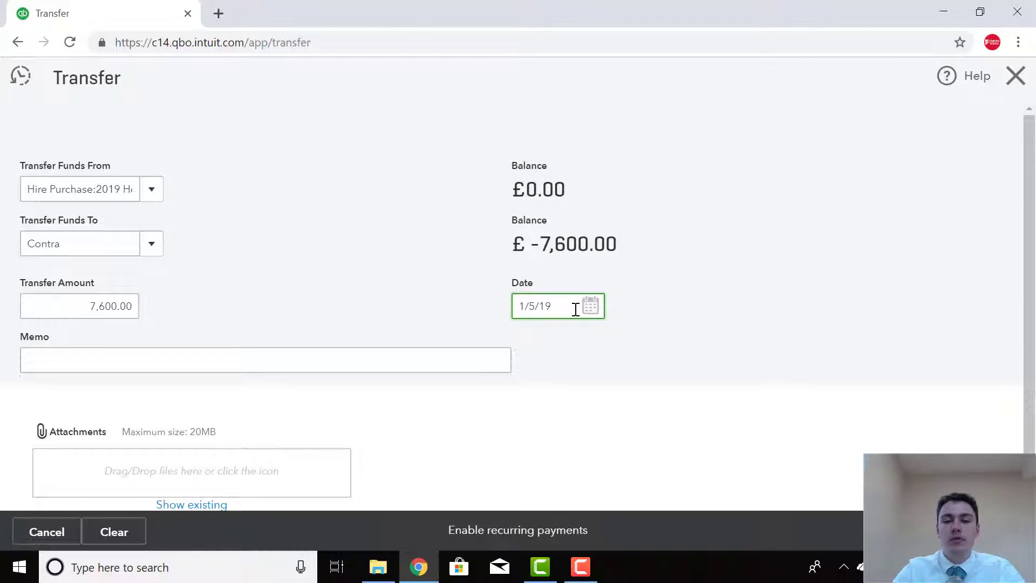
{"action": "left_click", "coordinate": [273, 362]}
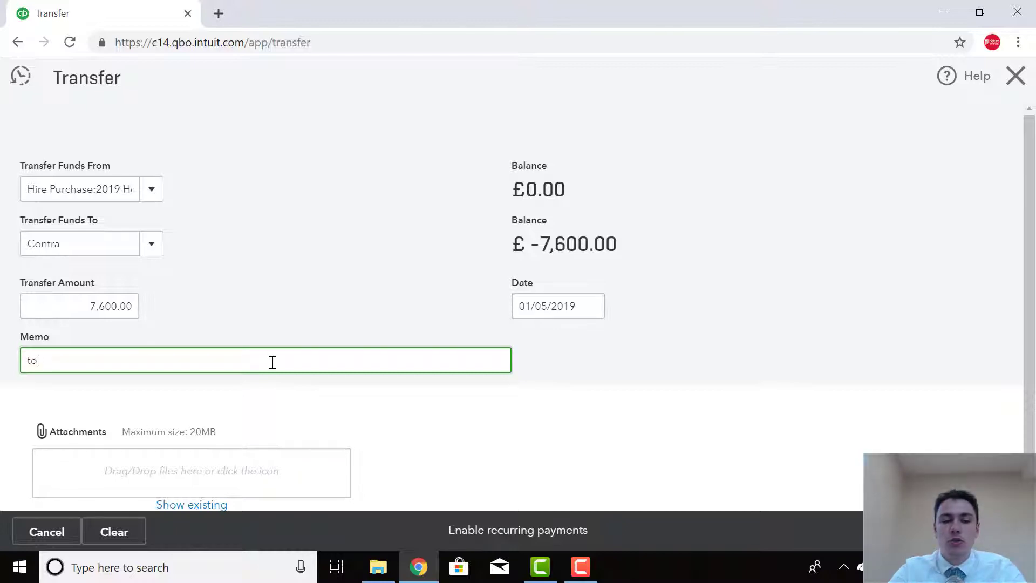
{"action": "type", "text": "to move "}
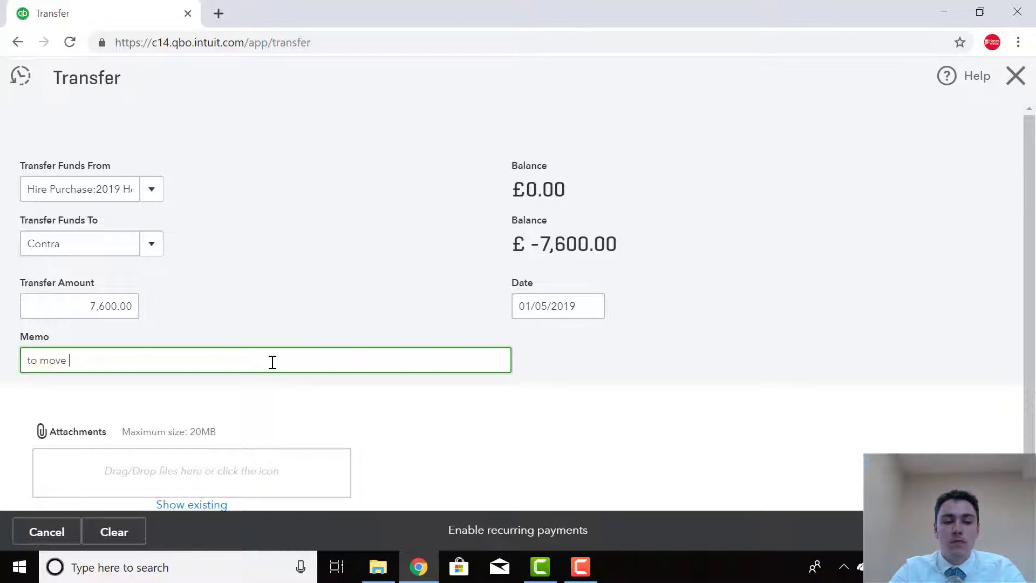
{"action": "type", "text": "the b"}
{"action": "type", "text": "alance o"}
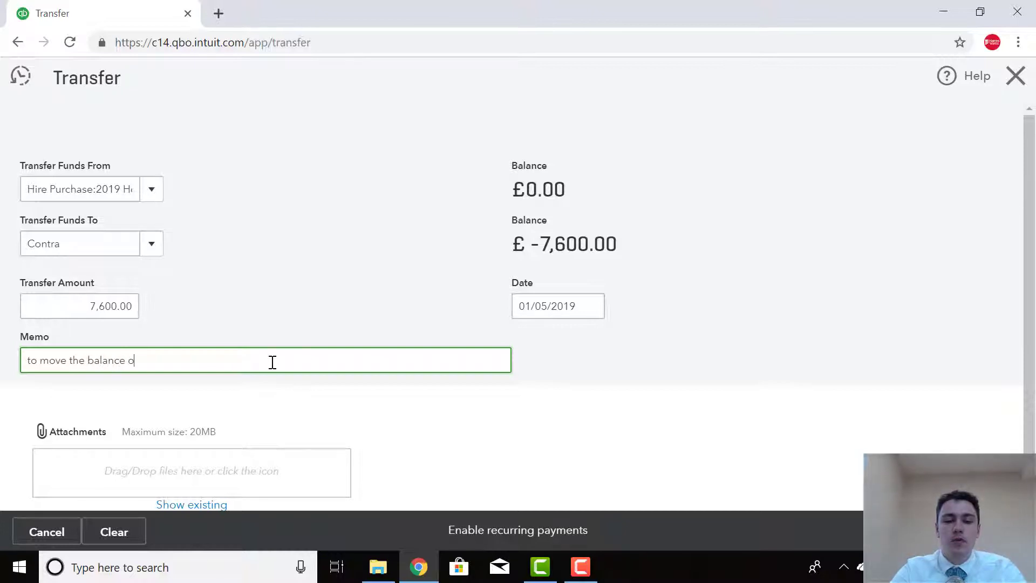
{"action": "type", "text": "f Quad"}
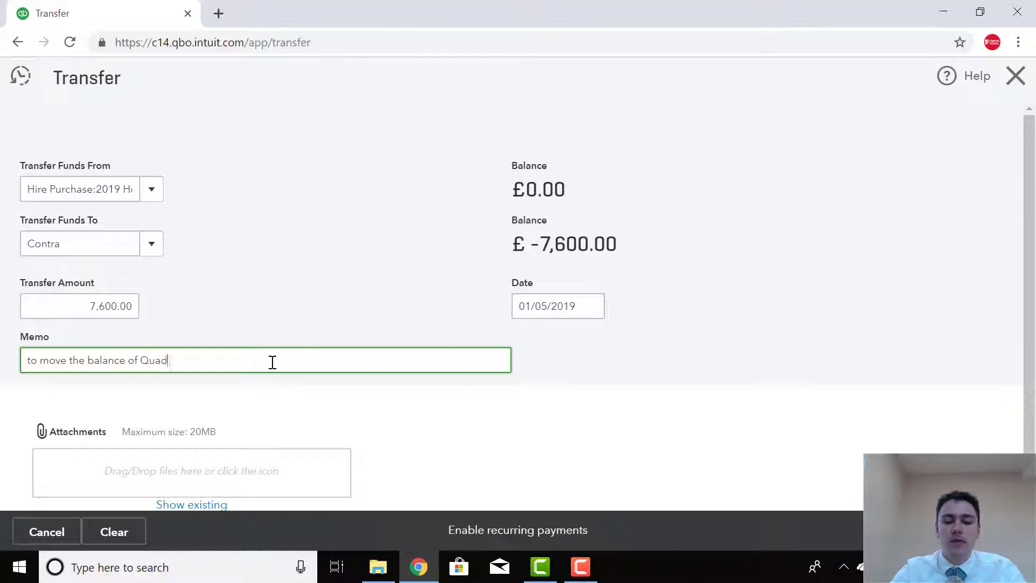
{"action": "type", "text": " bike HP"}
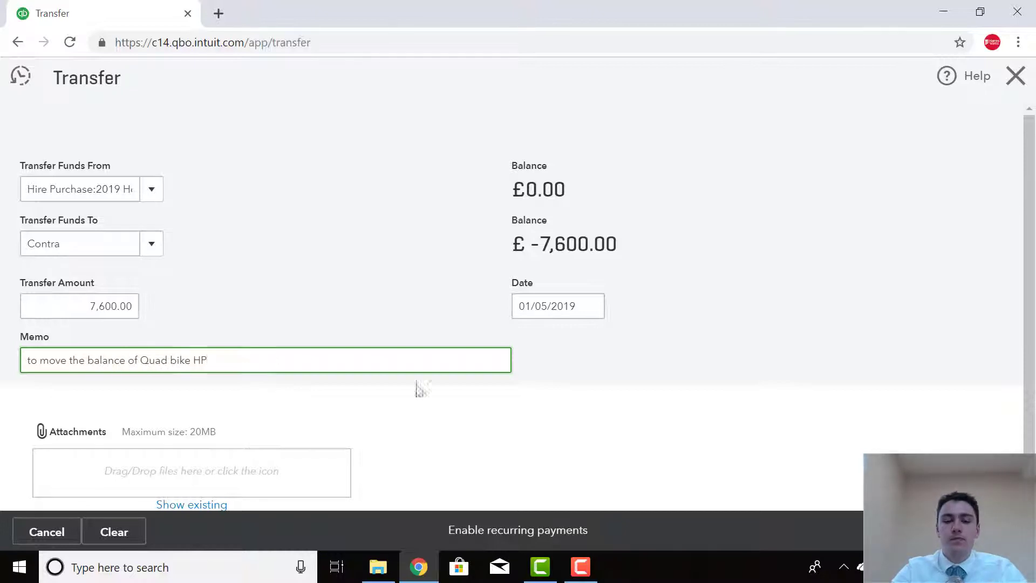
{"action": "key", "text": "Tab"}
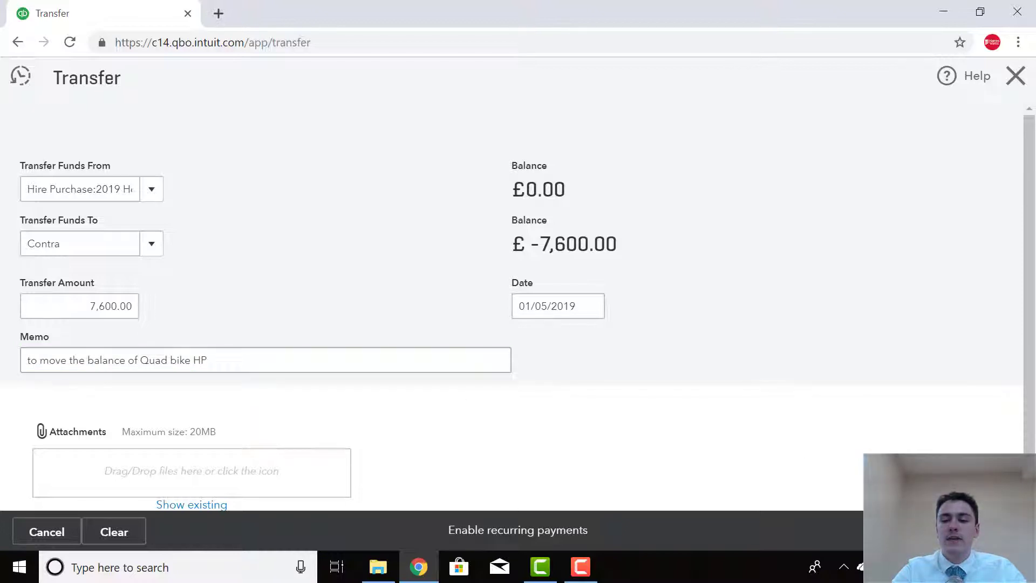
Save and close the 7,600 transfer.
{"action": "left_click", "coordinate": [955, 530]}
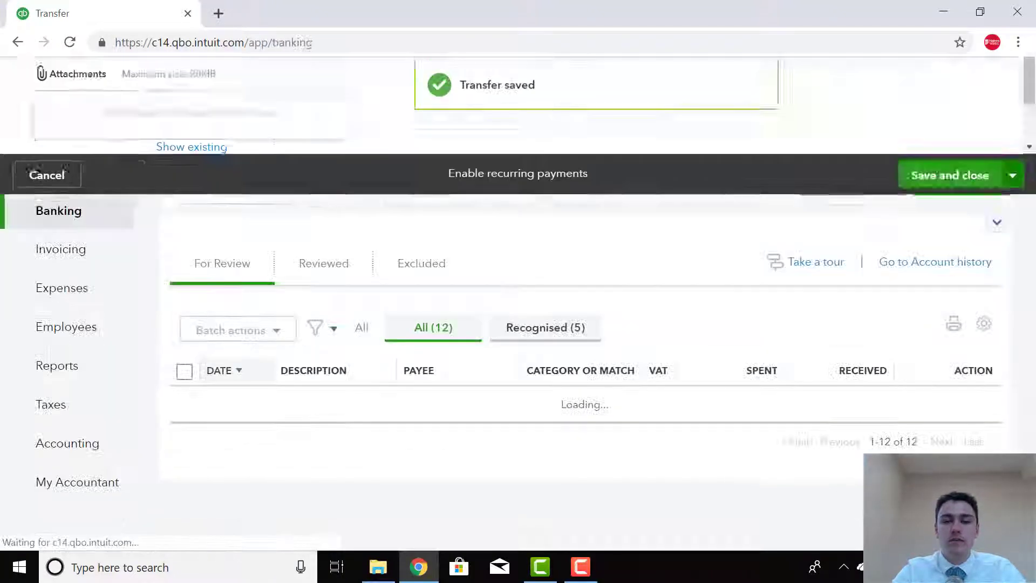